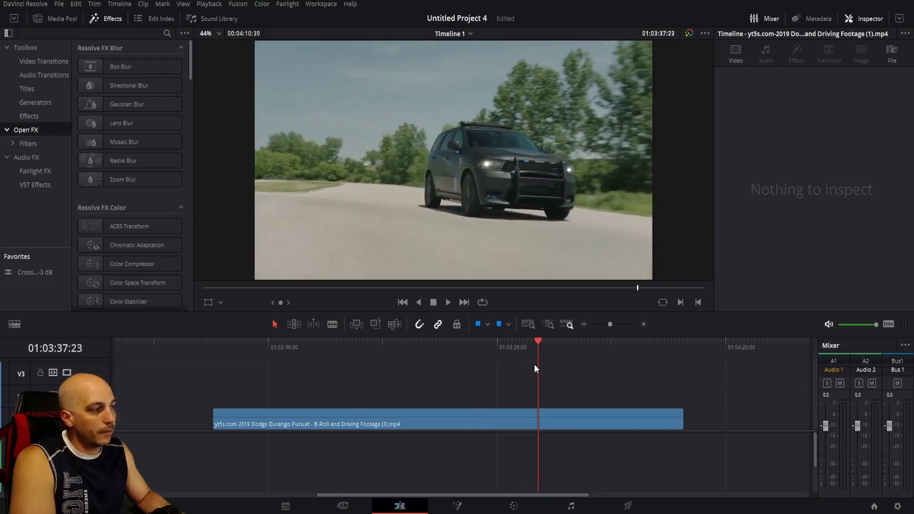
Change the Dodge Durango clip's speed to a freeze frame from the playhead onward and save the project.
right_click(472, 416)
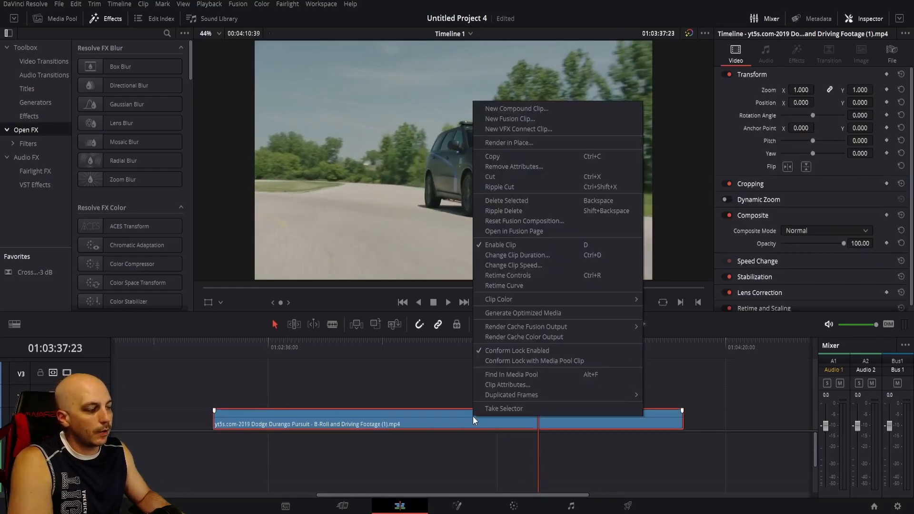
click(521, 265)
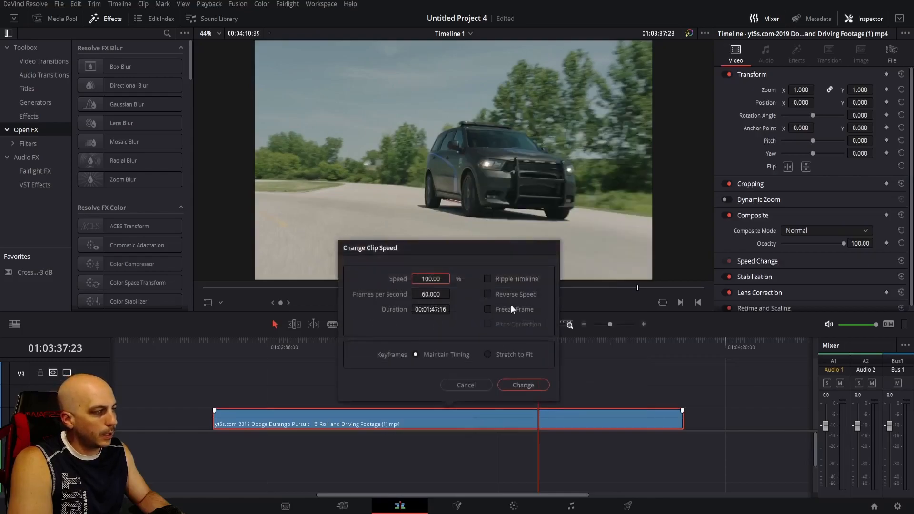
click(487, 310)
click(521, 384)
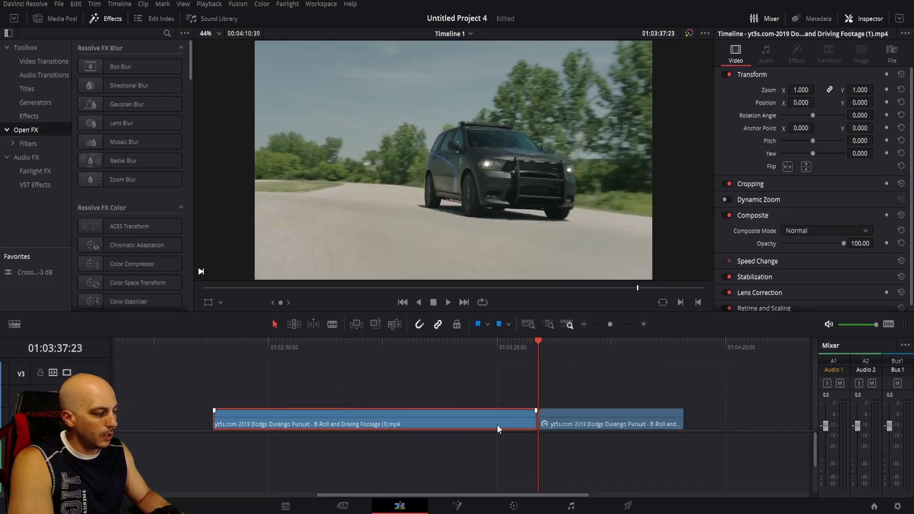
key(ctrl+s)
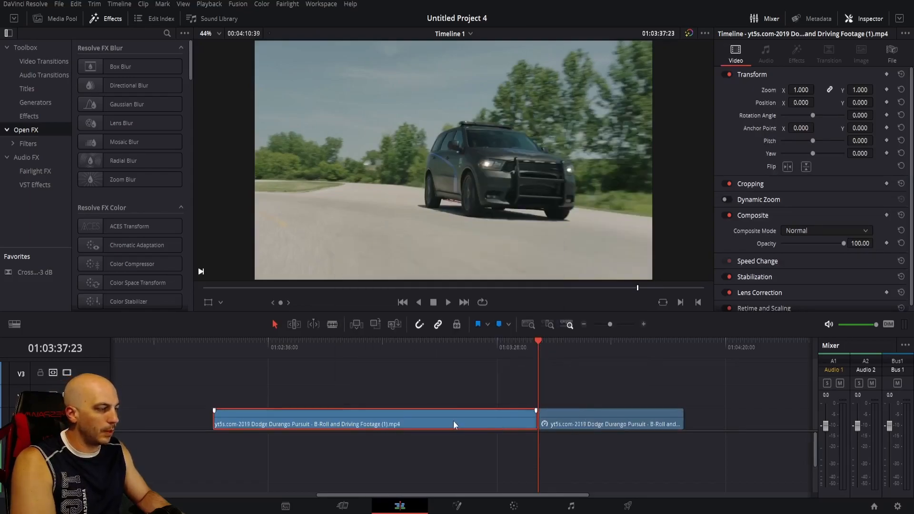
Keep only the frozen segment of the footage on the timeline and scale it down to a zoom of 0.930.
click(464, 353)
drag(476, 342, 582, 353)
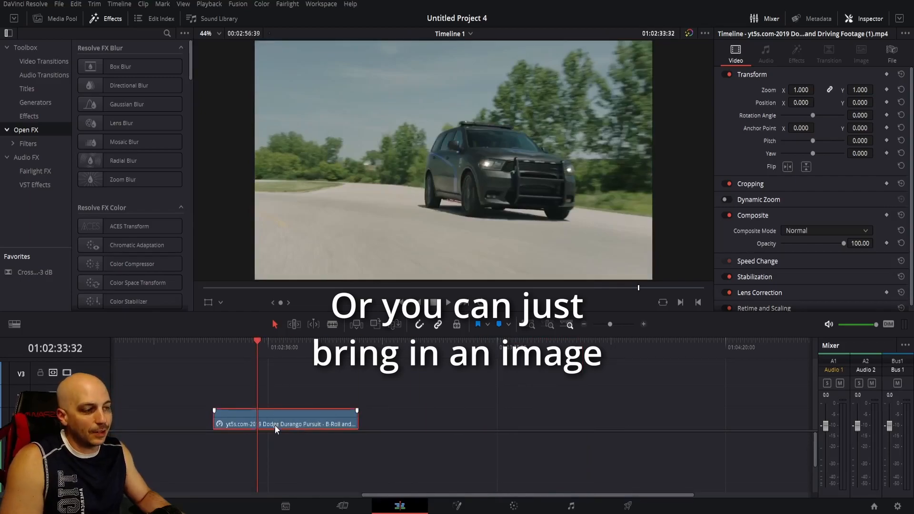
drag(803, 92, 776, 92)
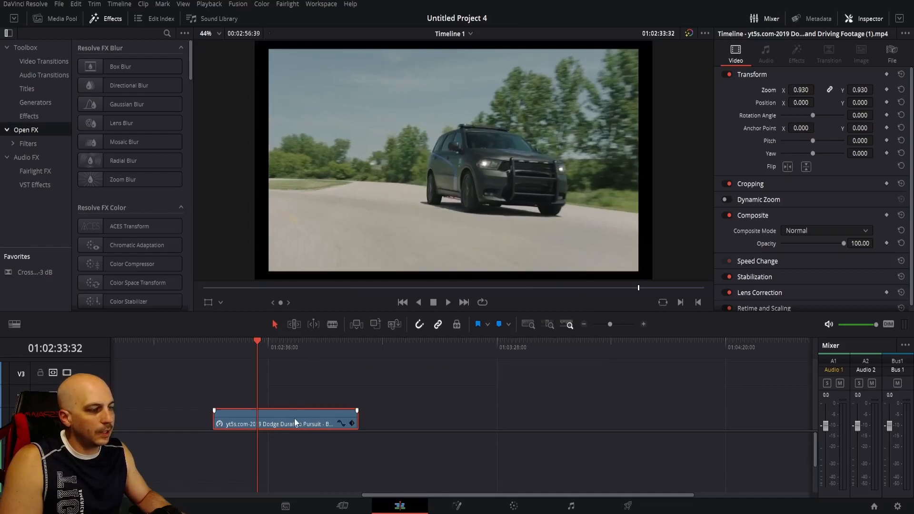
Move the frozen clip up one track and place a Solid Color generator on the track beneath it.
drag(294, 418, 298, 401)
click(39, 104)
drag(113, 236, 337, 422)
Colour the solid generator red (#ff0000) and set the frozen clip's zoom to 0.980 for a thin border.
click(790, 112)
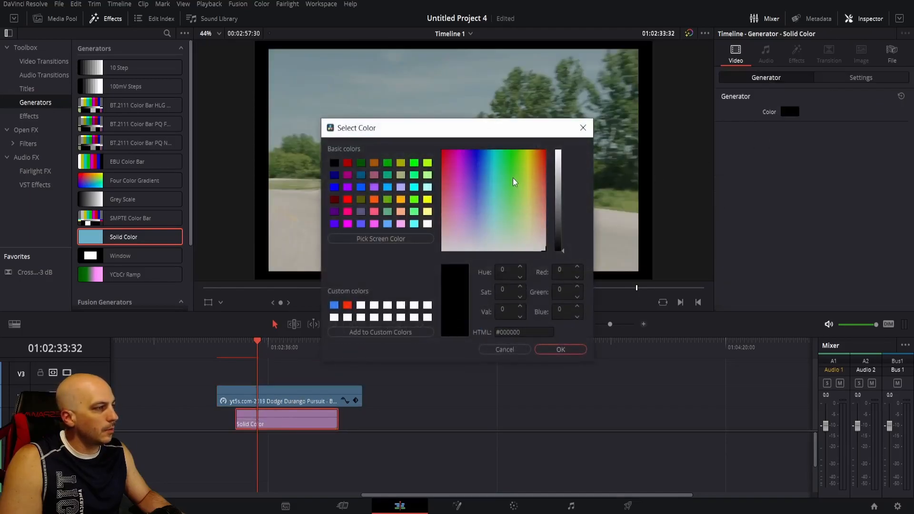
drag(514, 182, 579, 156)
click(559, 153)
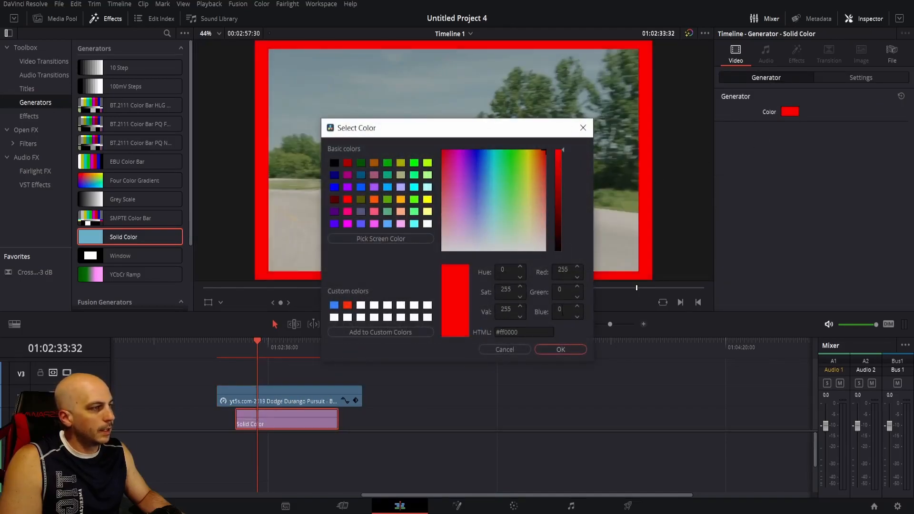
click(560, 349)
click(330, 392)
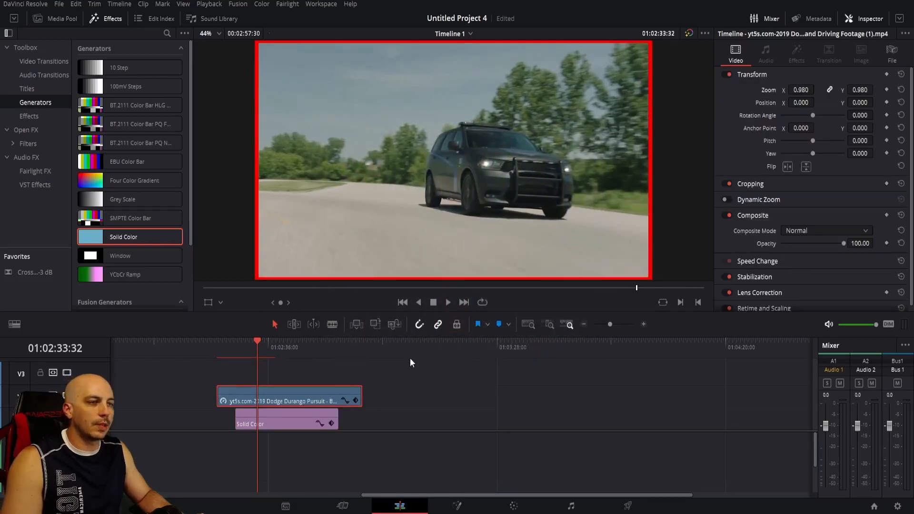
Add a Text+ title on the track above the frozen clip and set its font to Sigmar One.
click(42, 88)
drag(117, 162, 362, 371)
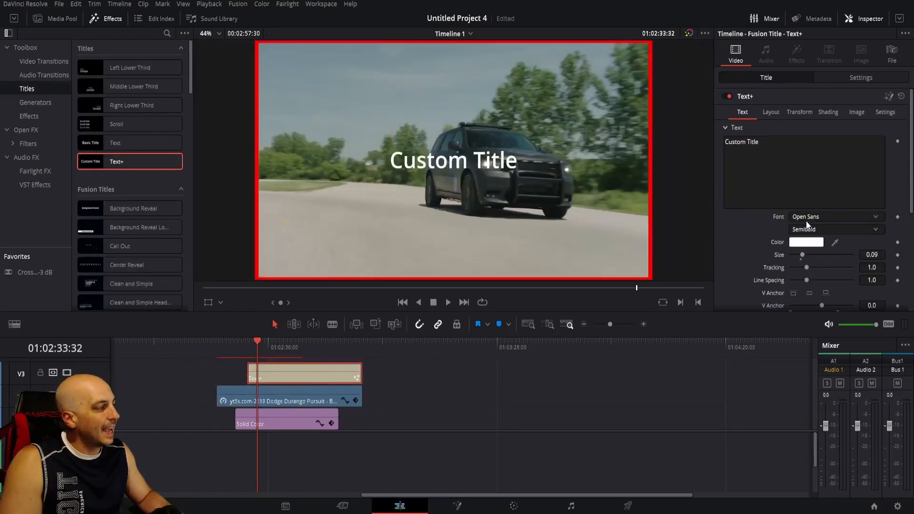
click(845, 217)
scroll(840, 425, down, 10)
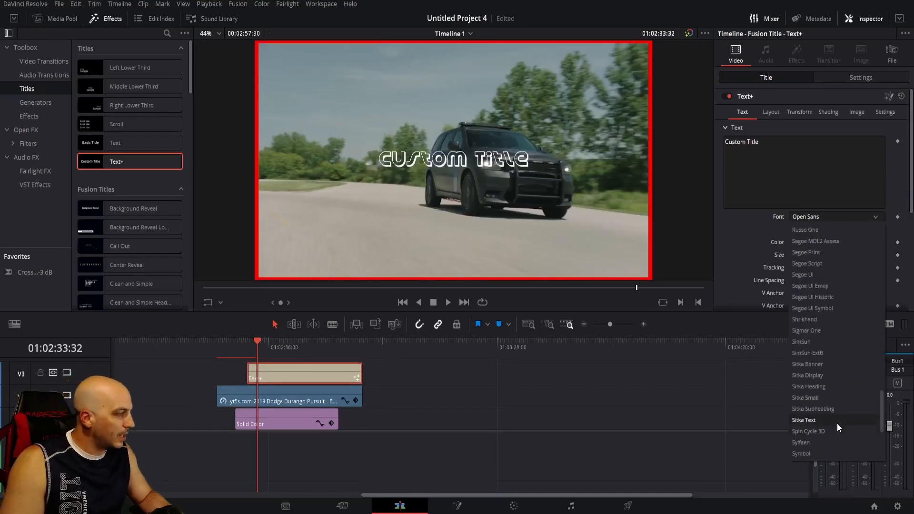
click(818, 330)
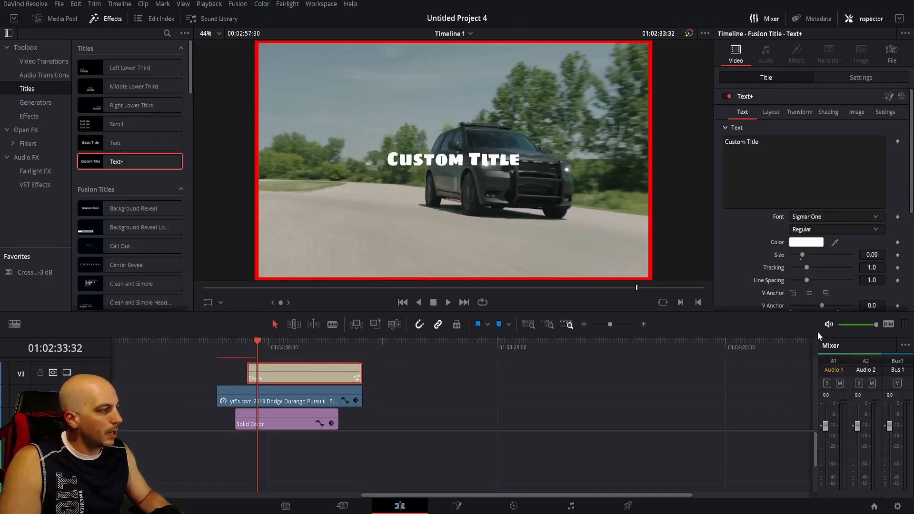
Colour the title red (#ff0000) and replace its text with "Sweet Cop Car".
click(805, 241)
drag(495, 190, 555, 168)
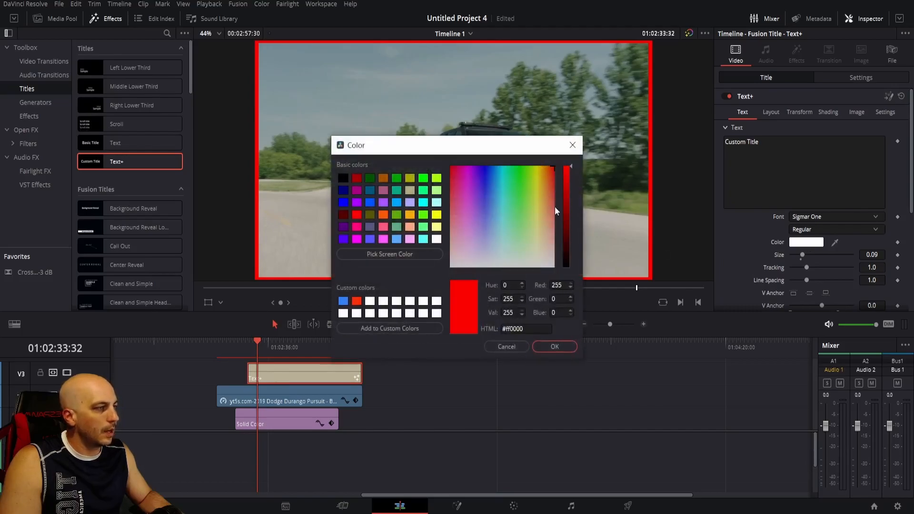
click(553, 348)
triple_click(743, 142)
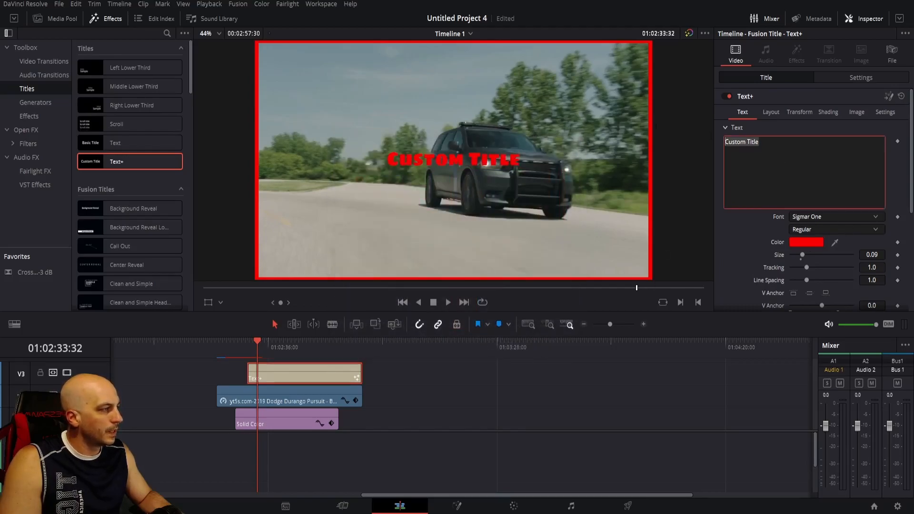
text(Sw)
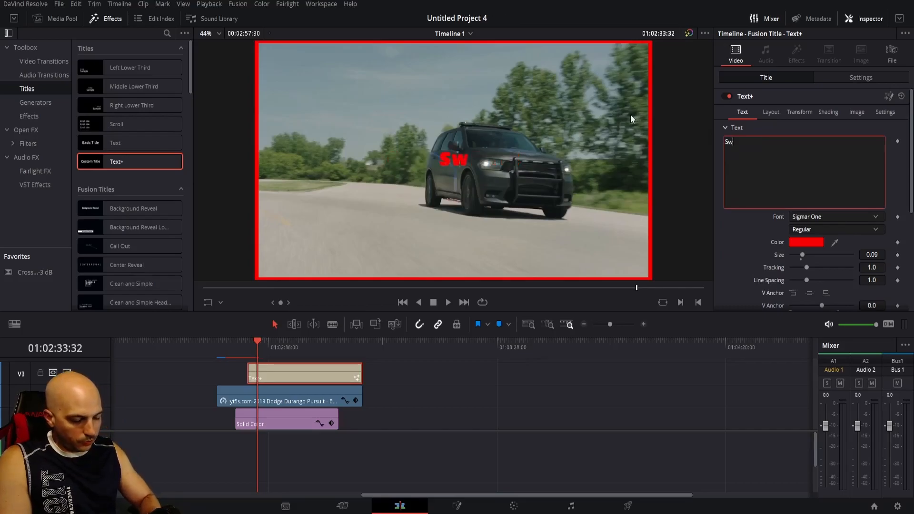
text(eet Cop Car)
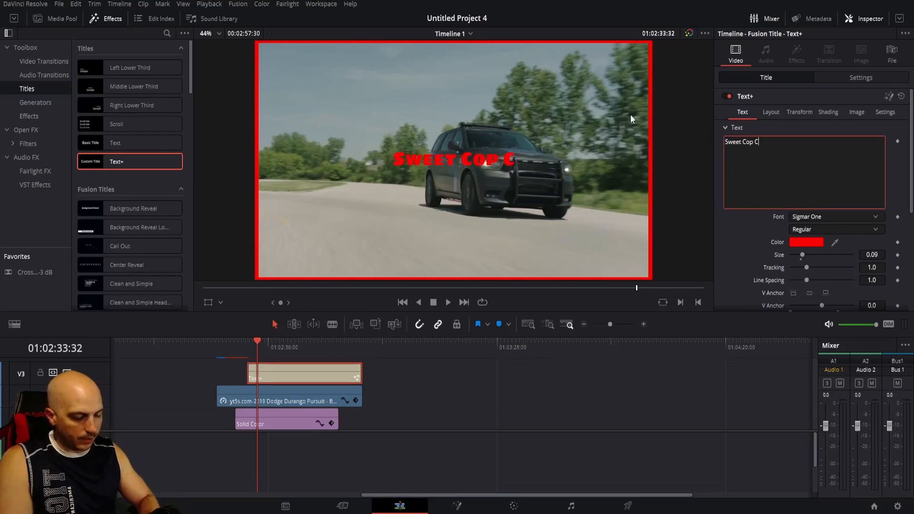
Transform the title with rotation -7.600, zoom 2.050 and position X -75, Y -323.
click(859, 81)
drag(863, 137, 864, 139)
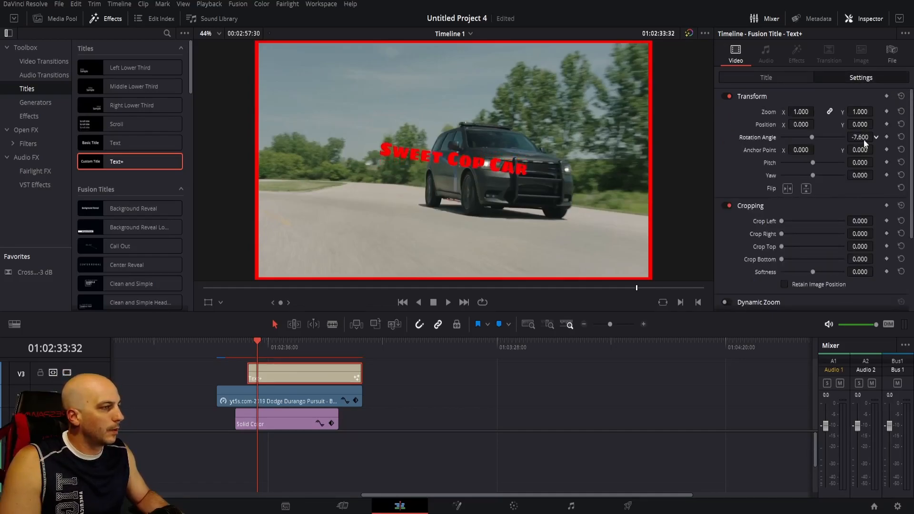
drag(800, 112, 809, 111)
drag(860, 124, 803, 125)
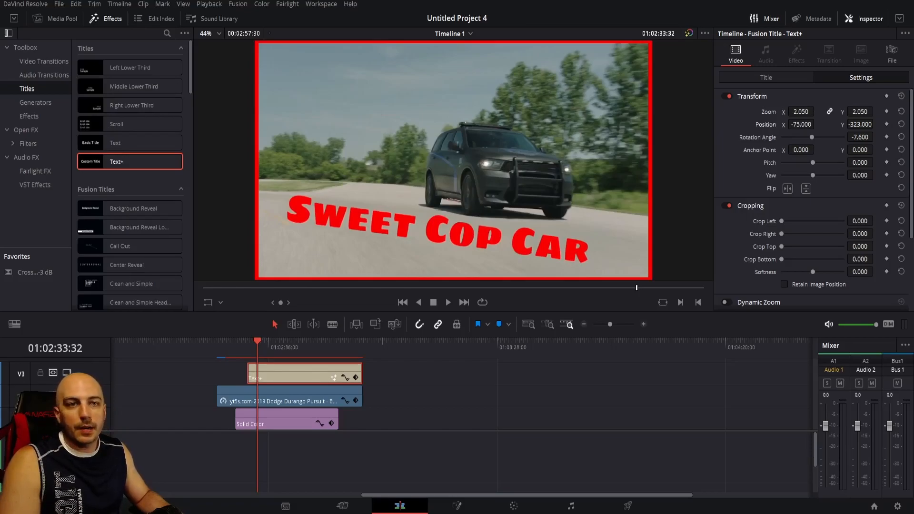
Place ThumbnailSP.jpg on the track above the title and set its zoom to 0.440, position to -936, 239 and rotation to 9.200.
drag(242, 304, 362, 376)
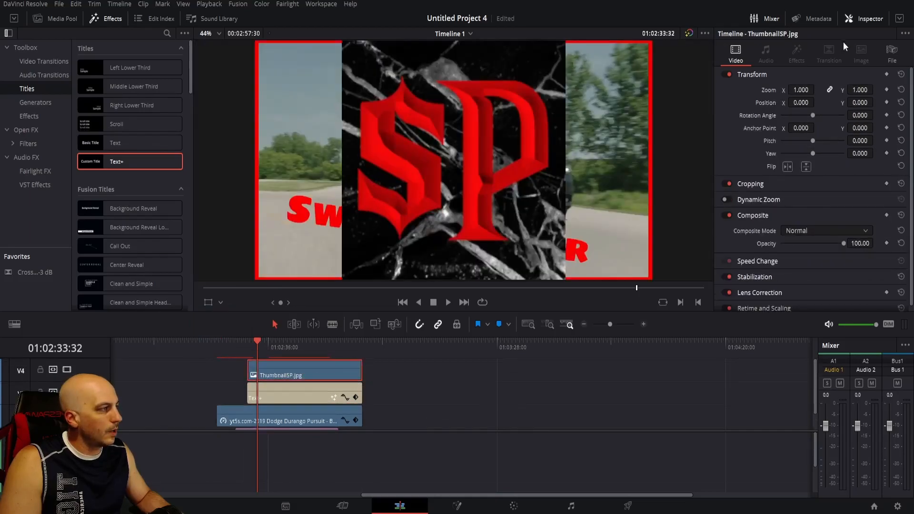
drag(804, 90, 700, 102)
drag(862, 117, 875, 102)
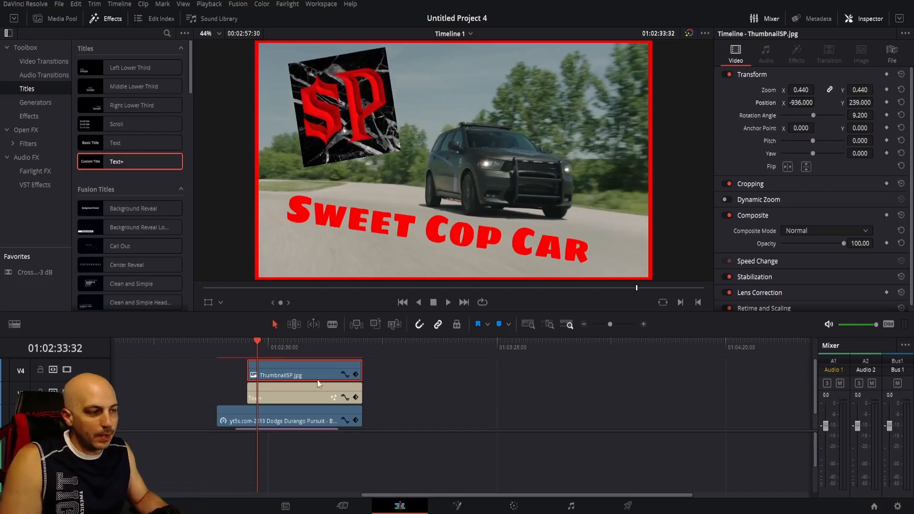
Duplicate the "Sweet Cop Car" title onto the track above the logo image and change the copy's text to "So crazy".
drag(314, 400, 311, 360)
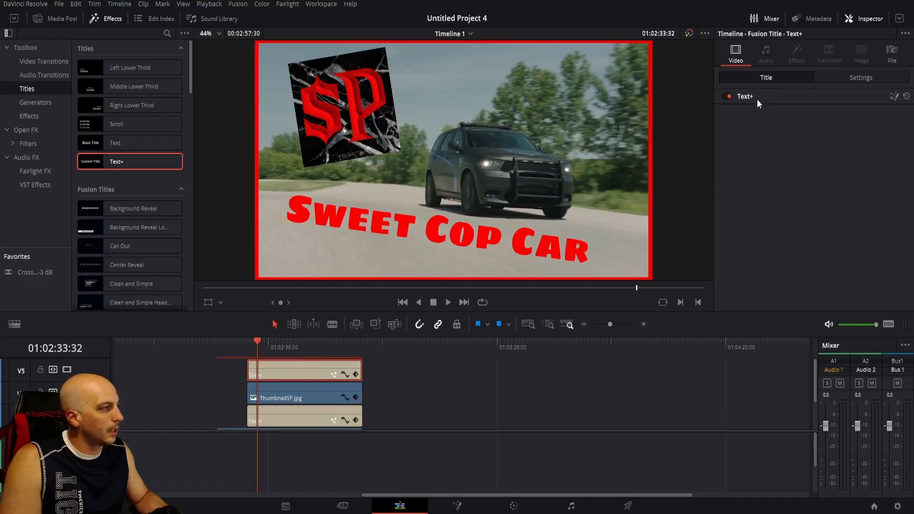
click(757, 99)
drag(772, 142, 628, 118)
text(So crazy)
Change the "So crazy" title's colour to green (#03ff14).
click(801, 242)
drag(502, 184, 518, 167)
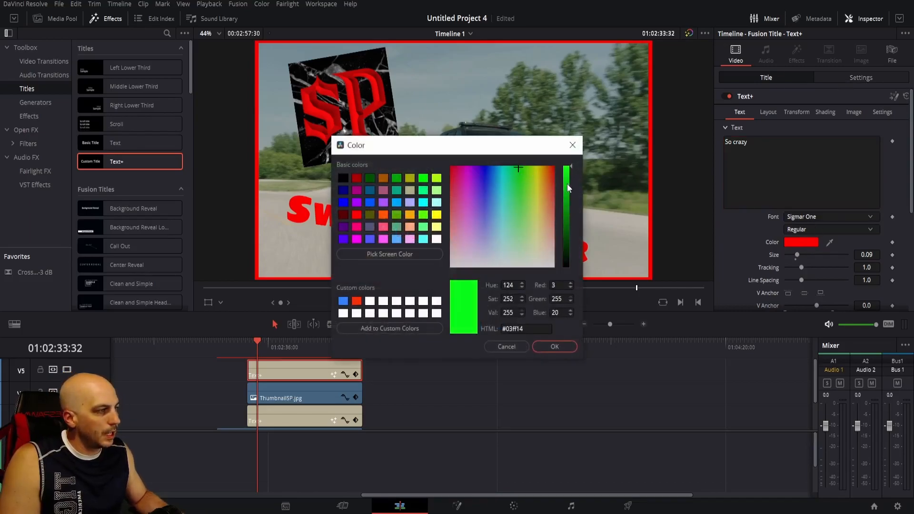
click(555, 346)
Rotate the "So crazy" title to 3.500 and move it to position X 335, Y 323.
click(861, 75)
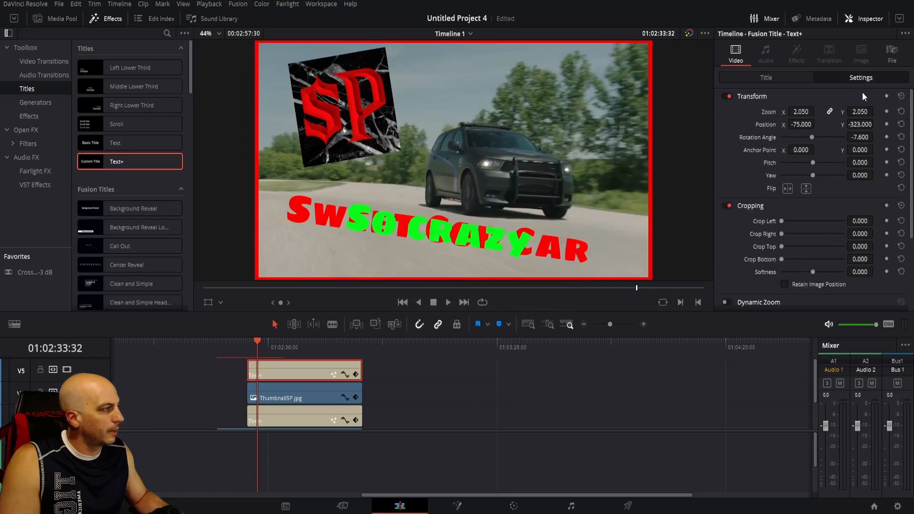
drag(859, 136, 863, 124)
drag(804, 125, 813, 124)
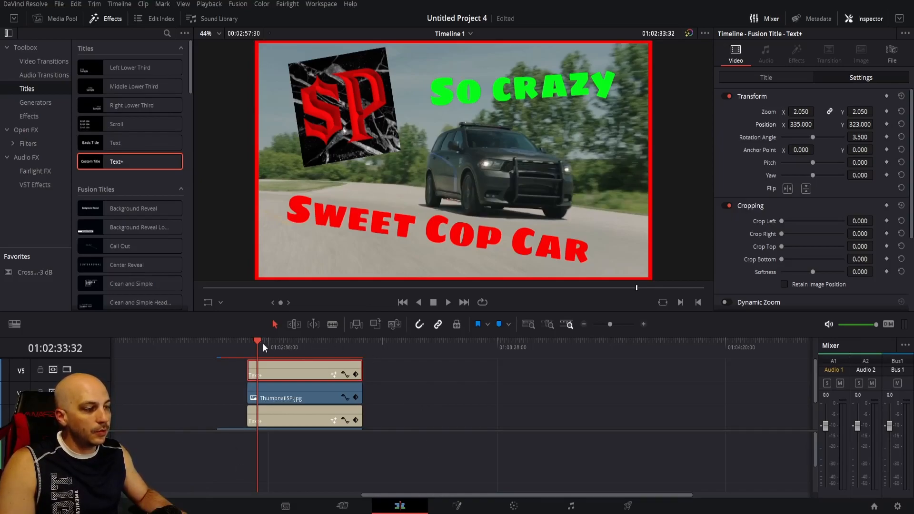
Move the playhead forward one second and grab a still of the finished composition on the Color page.
key(shift+Right)
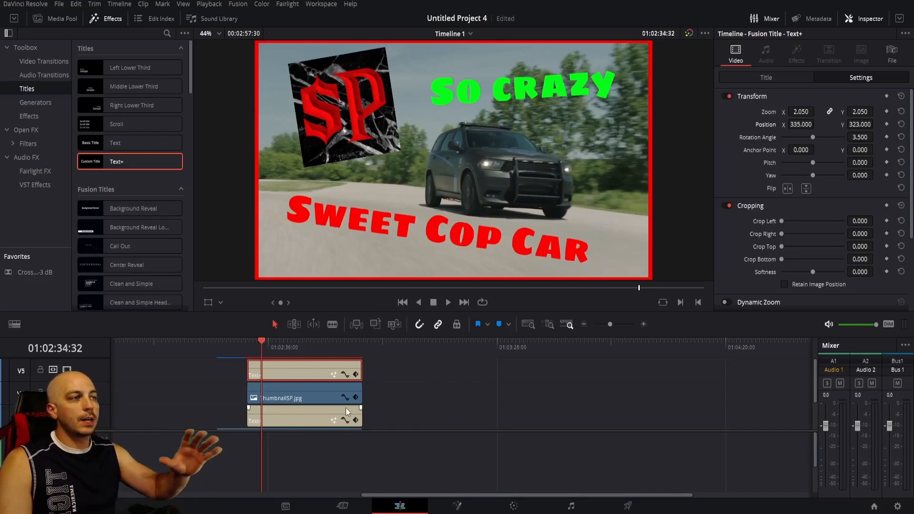
scroll(510, 142, down, 2)
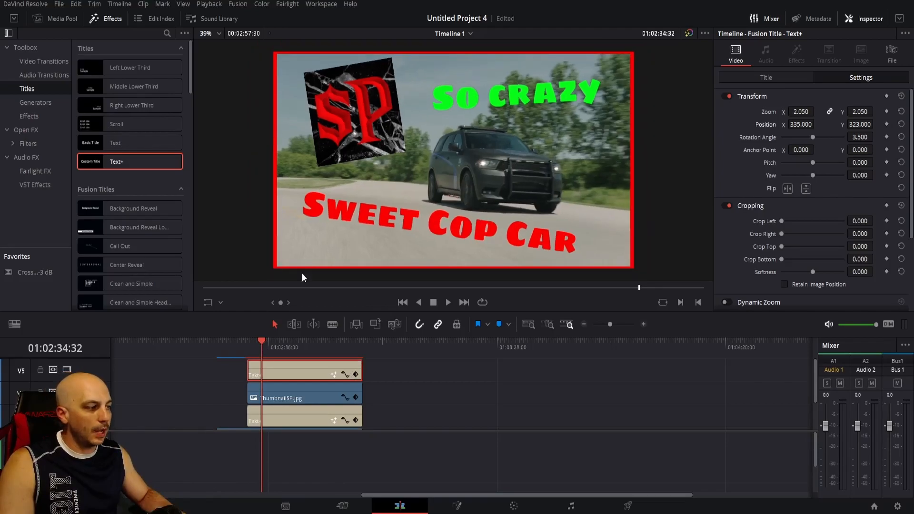
click(514, 507)
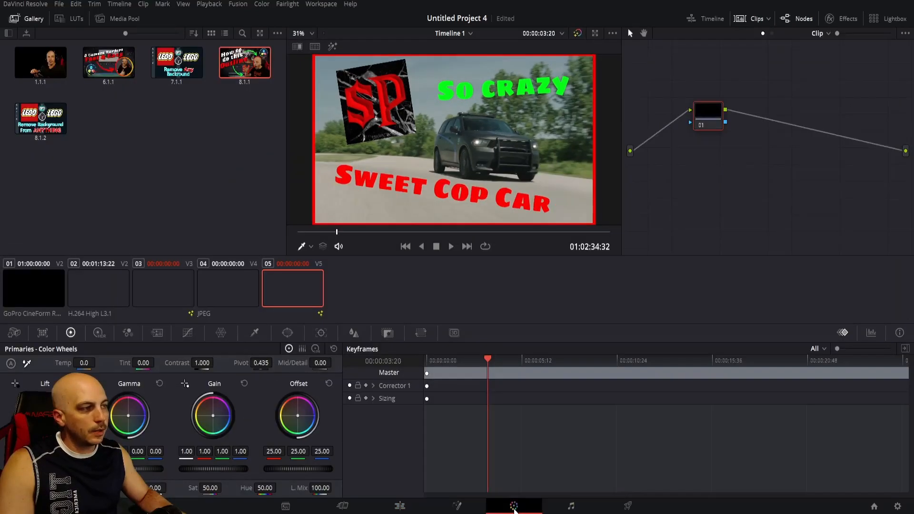
right_click(464, 164)
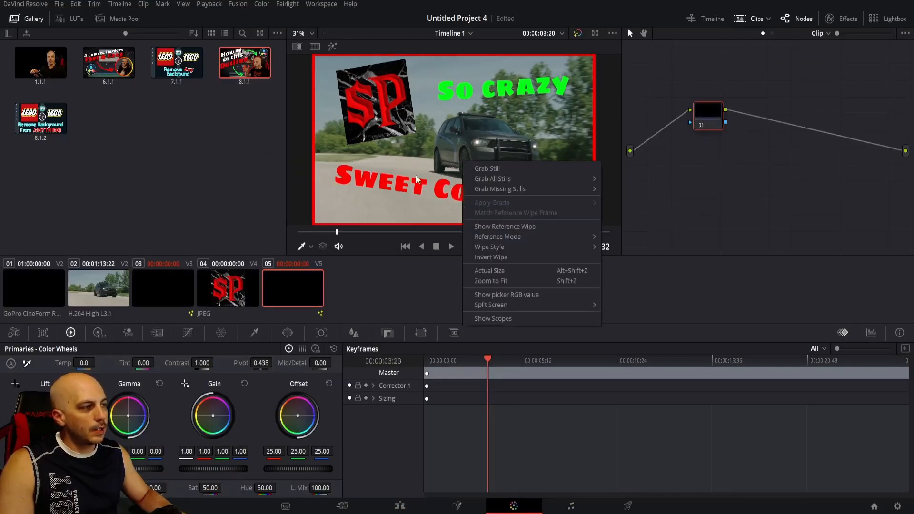
click(481, 168)
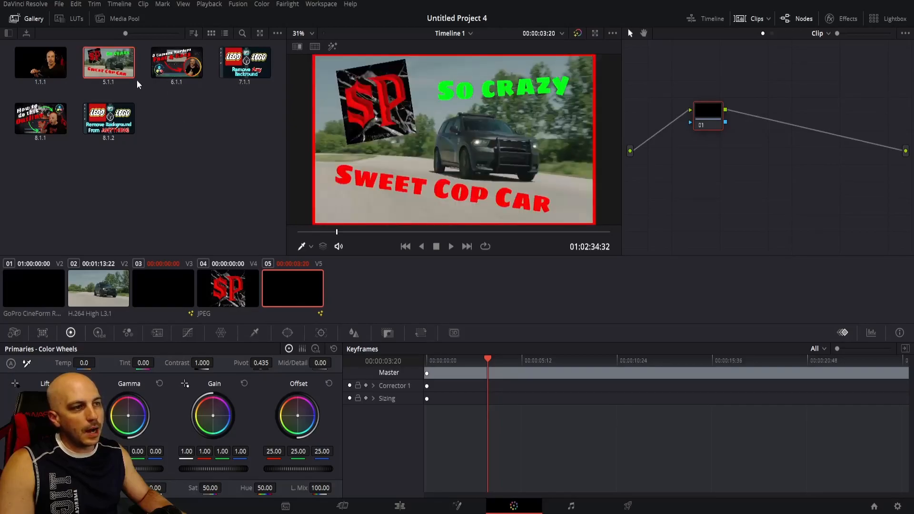
Export the grabbed still to Downloads as a JPEG named "ghcvj,dgfh,fgbcn" and return to the Edit page.
right_click(100, 66)
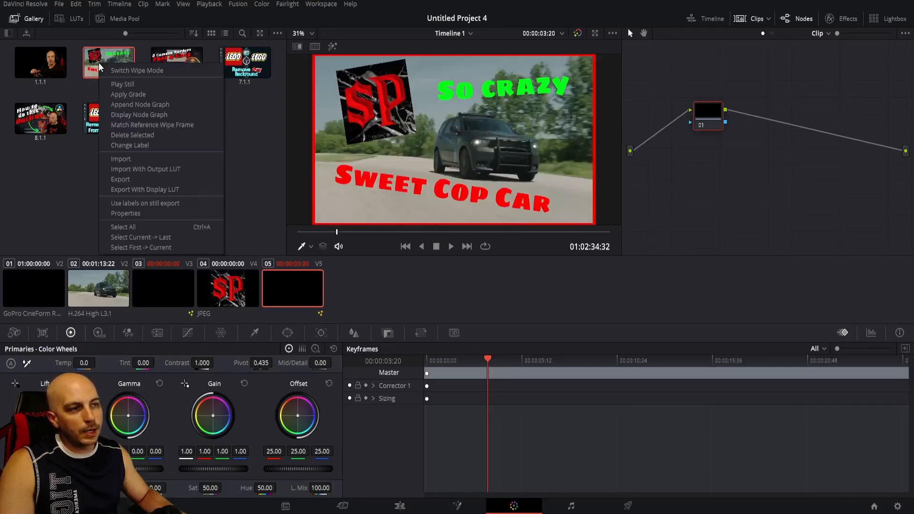
click(141, 179)
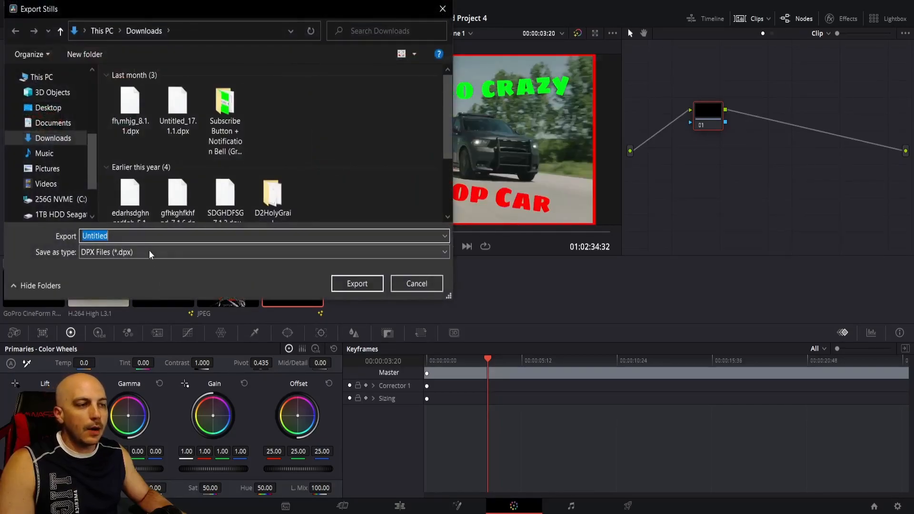
click(149, 254)
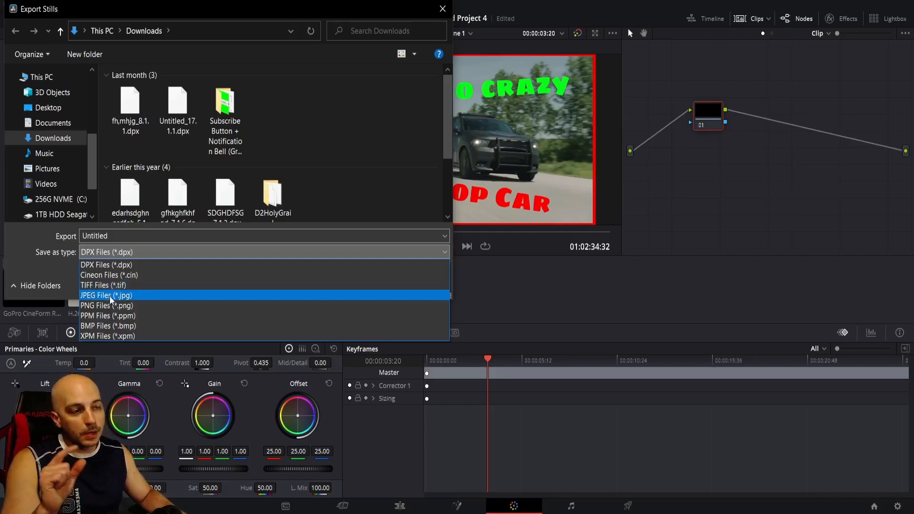
click(110, 295)
double_click(148, 237)
text(ghcvj,dgfh,fgbcn)
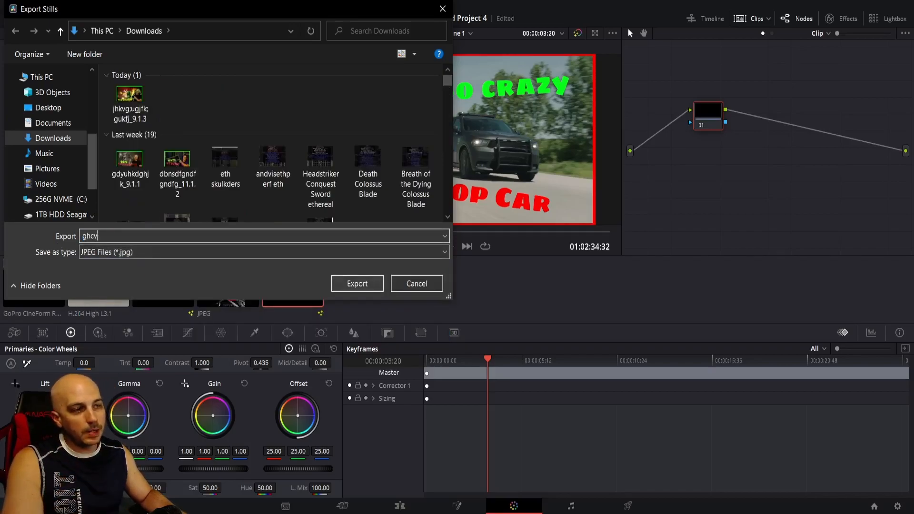
click(369, 287)
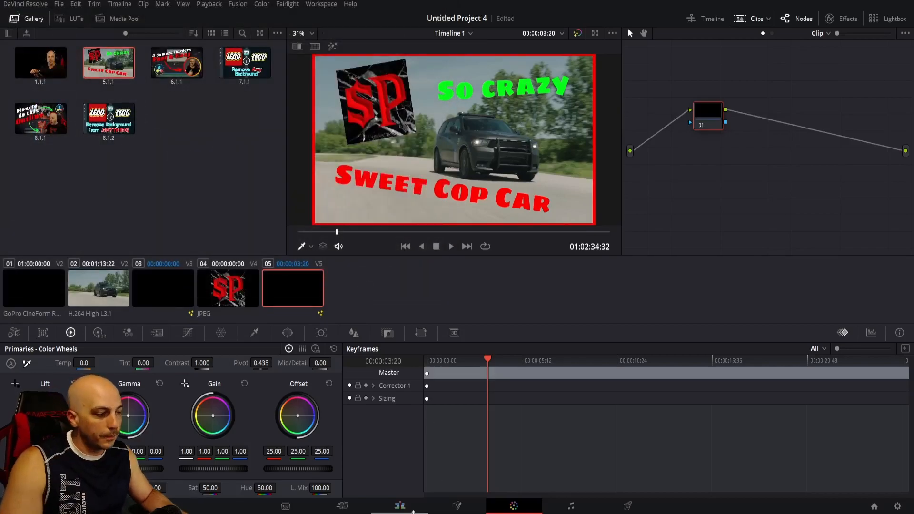
click(400, 506)
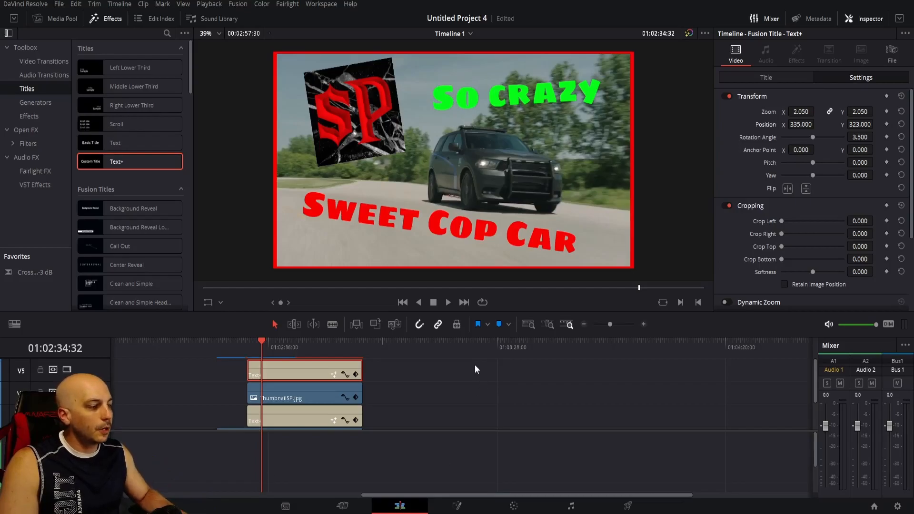
Select all the thumbnail clips stacked on the timeline and delete them.
drag(610, 324, 604, 324)
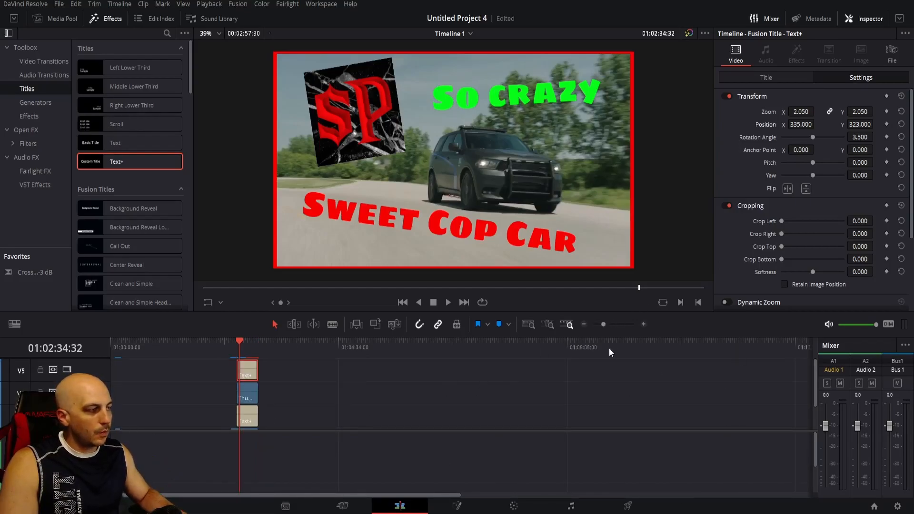
click(616, 323)
click(610, 323)
drag(587, 370, 449, 481)
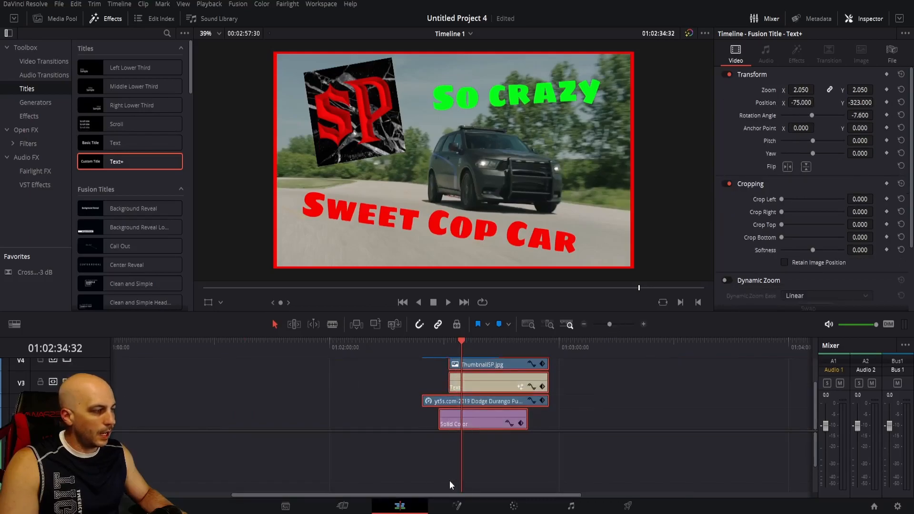
key(Delete)
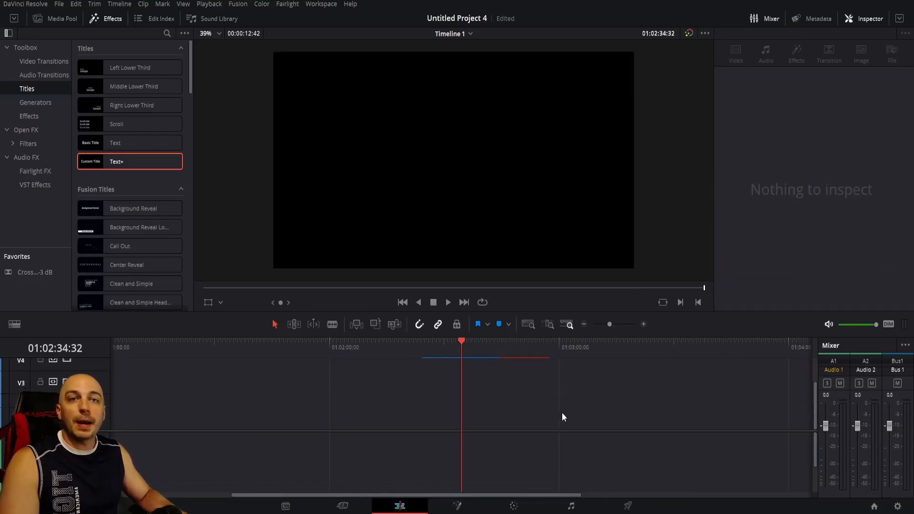
key(Up)
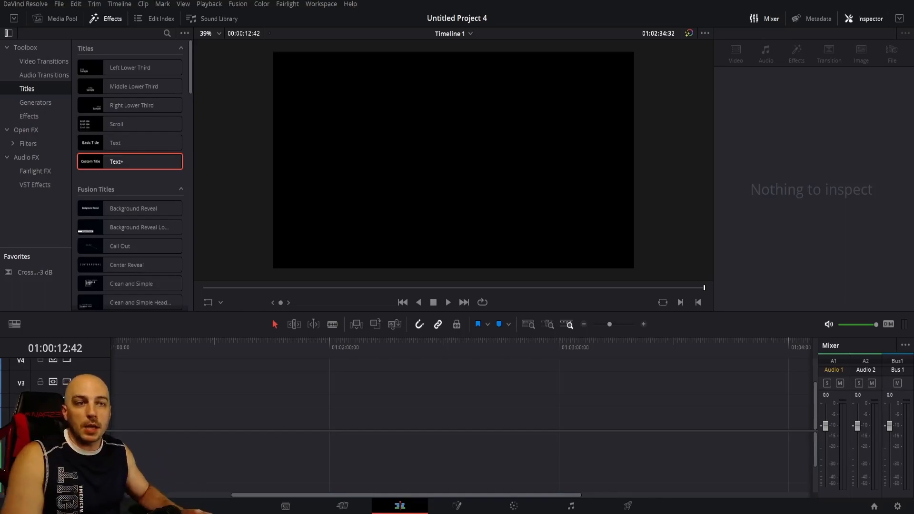
Place the pointing.mp4 clip on the empty timeline just after 01:02:00:00 and delete its audio.
drag(412, 423, 346, 427)
alt+click(393, 457)
key(Delete)
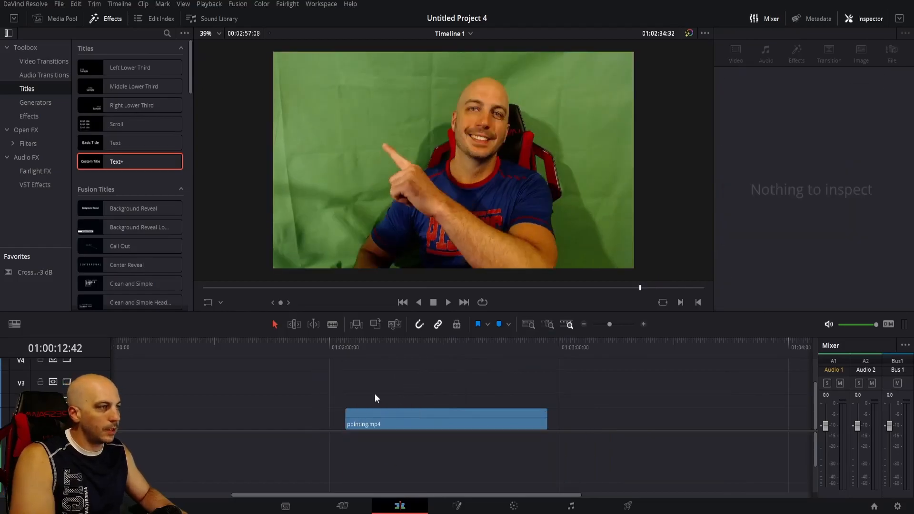
Freeze pointing.mp4 from 01:02:19:49 using Change Clip Speed and delete the portion before the freeze frame.
click(347, 353)
click(404, 353)
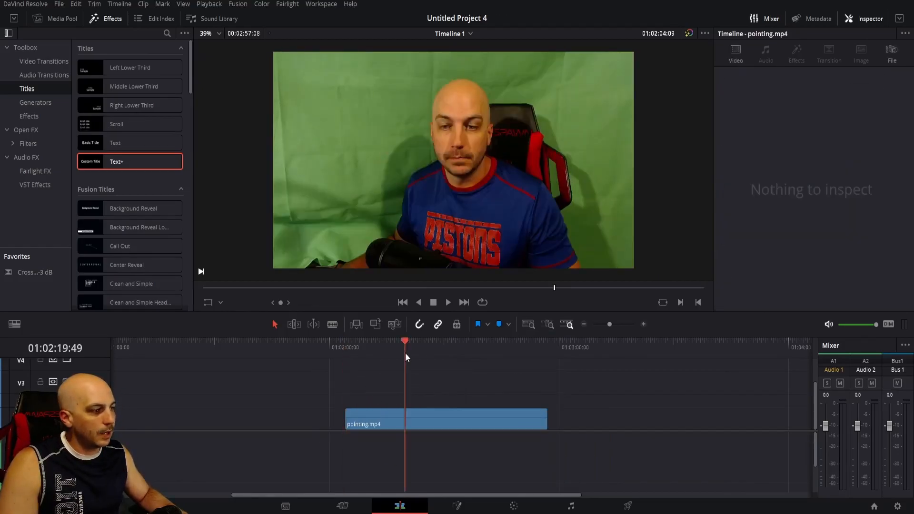
right_click(414, 412)
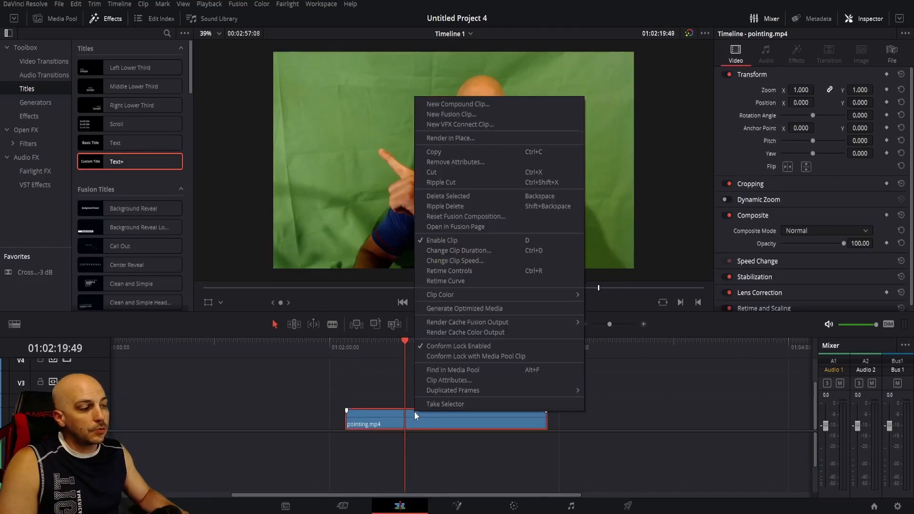
click(464, 259)
click(519, 310)
click(521, 385)
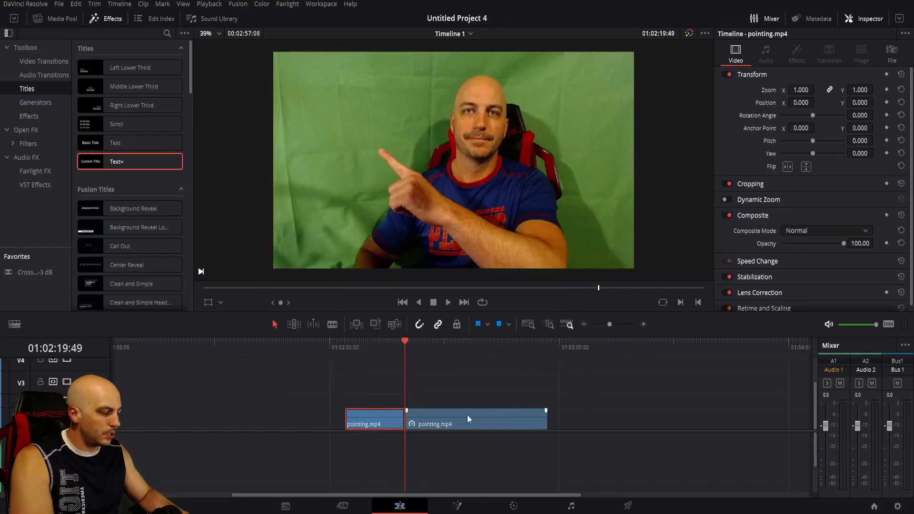
key(BackSpace)
Park the playhead on the frozen clip at 01:02:14:51, add an alpha output on the Color page and connect the node to it.
click(386, 351)
click(513, 505)
right_click(724, 184)
click(756, 225)
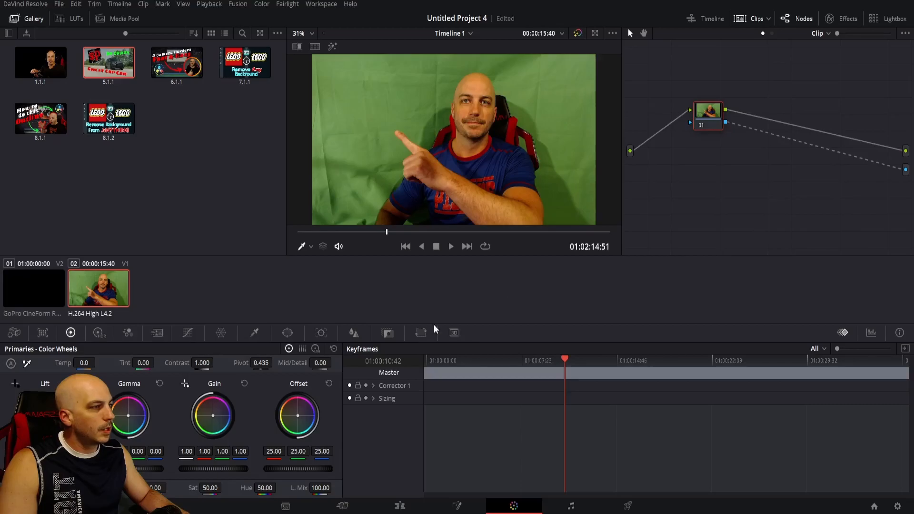
Key out the green background with a 3D qualifier stroke across it, invert the selection and set Despill to 100.
click(254, 332)
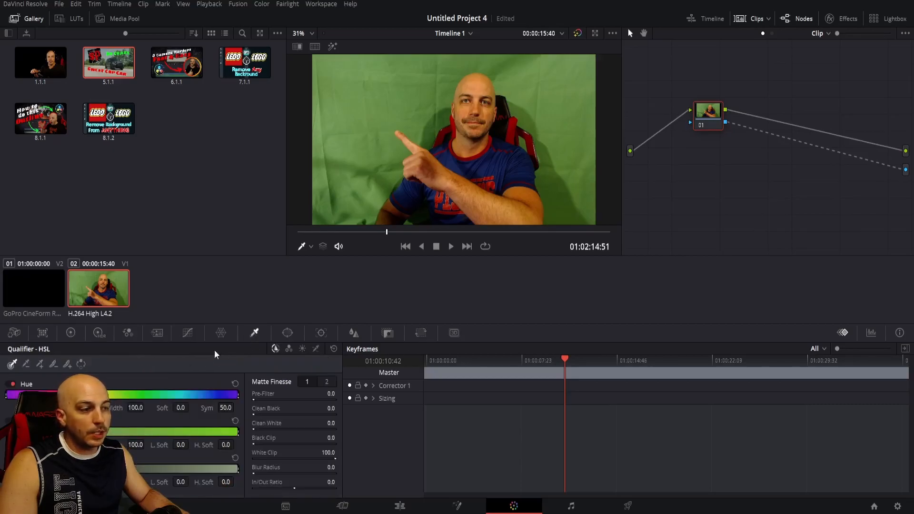
click(317, 350)
mouse_move(580, 206)
mouse_down()
mouse_move(551, 162)
mouse_move(561, 115)
mouse_move(554, 77)
mouse_move(488, 61)
mouse_move(405, 76)
mouse_move(351, 148)
mouse_move(328, 210)
mouse_move(322, 95)
mouse_move(317, 133)
mouse_move(322, 99)
mouse_move(370, 88)
mouse_move(360, 221)
mouse_move(391, 161)
mouse_move(377, 153)
mouse_move(385, 103)
mouse_up()
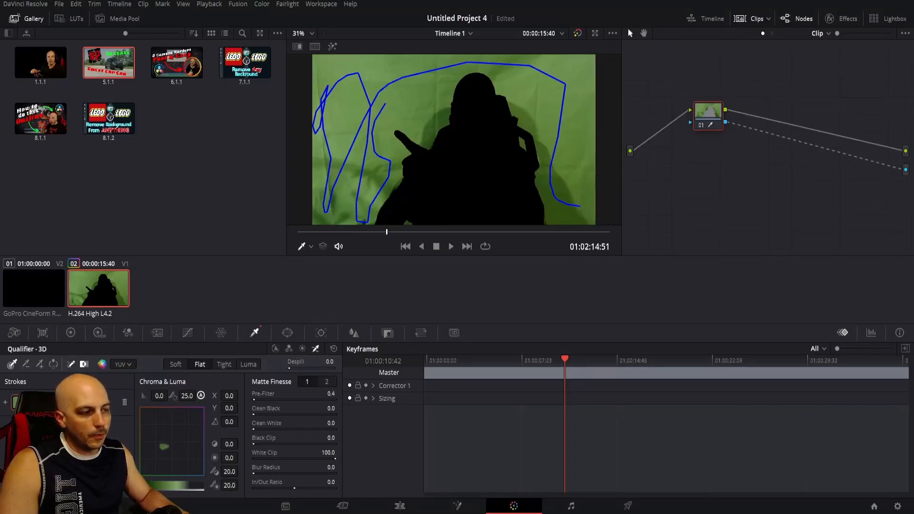
click(327, 382)
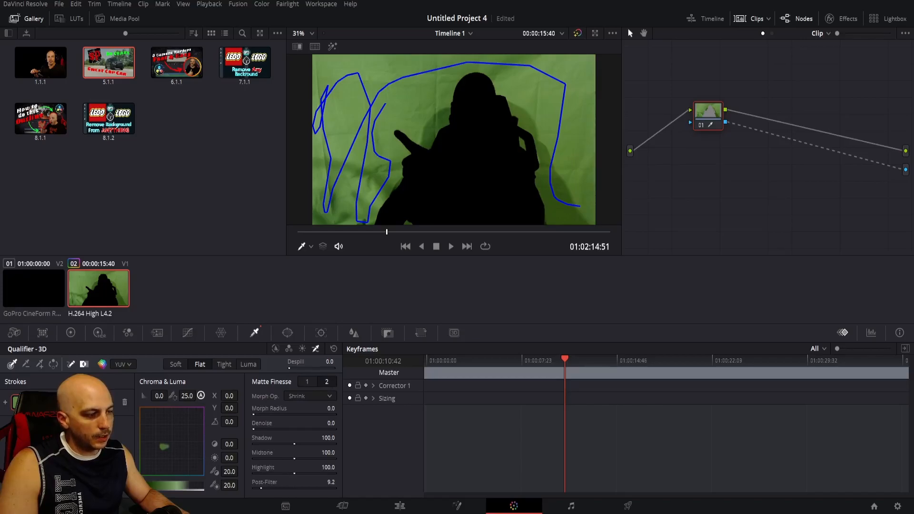
click(53, 364)
drag(289, 369, 334, 368)
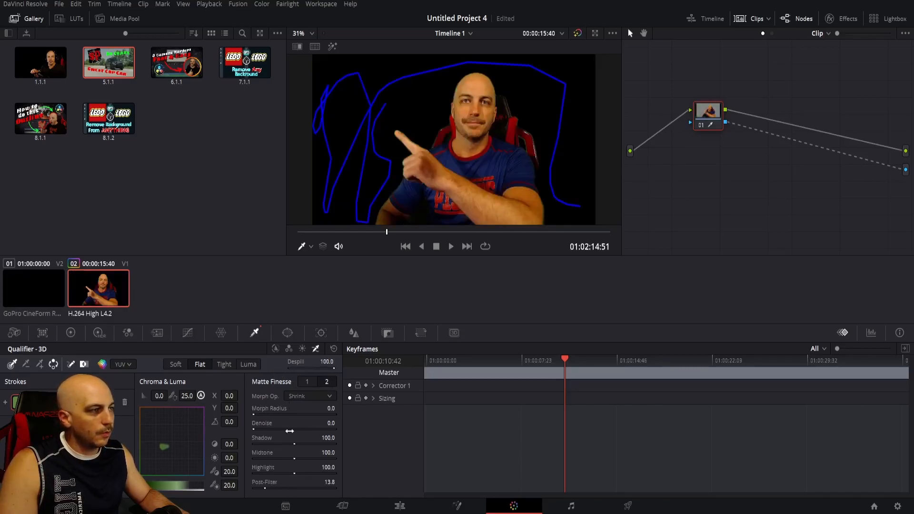
Return to the Edit page and turn the keyed pointing.mp4 clip into a compound clip.
click(400, 505)
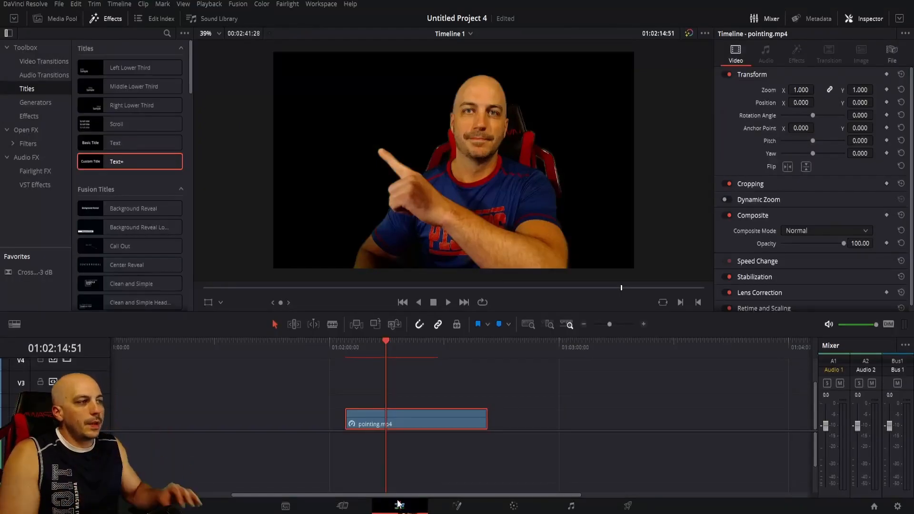
right_click(417, 418)
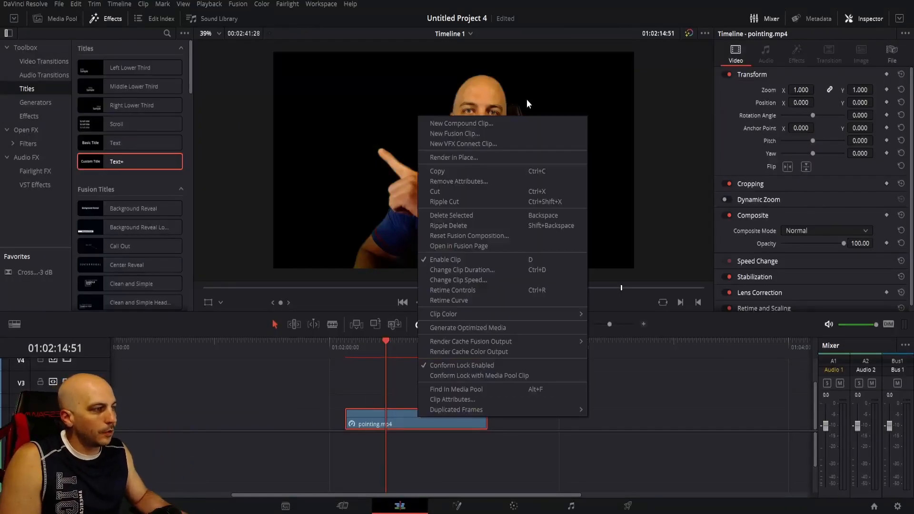
click(512, 124)
click(533, 281)
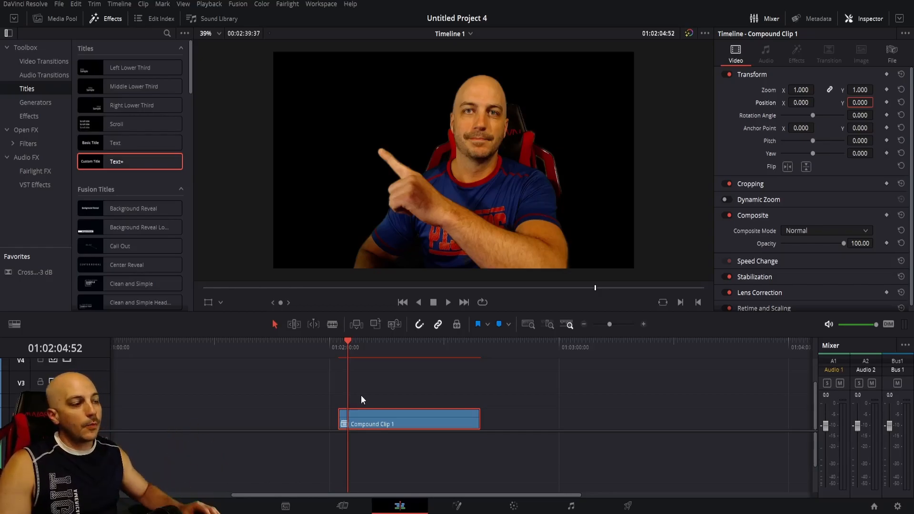
Try scaling the compound clip to a linked zoom of 0.740 and undo the change.
right_click(363, 421)
key(Escape)
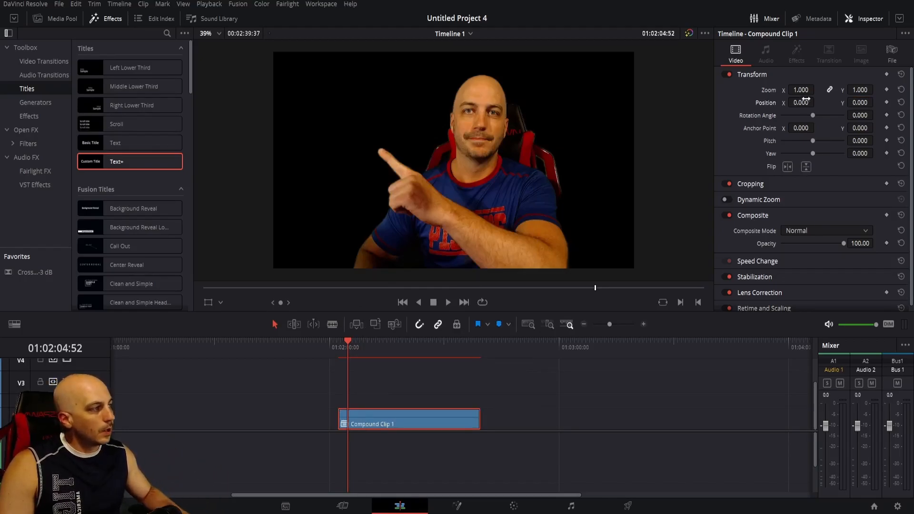
drag(802, 89, 789, 82)
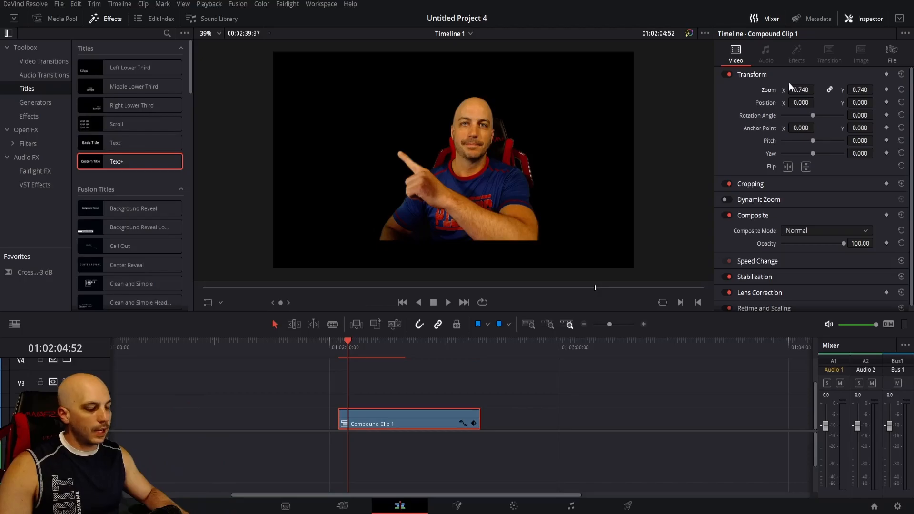
key(ctrl+z)
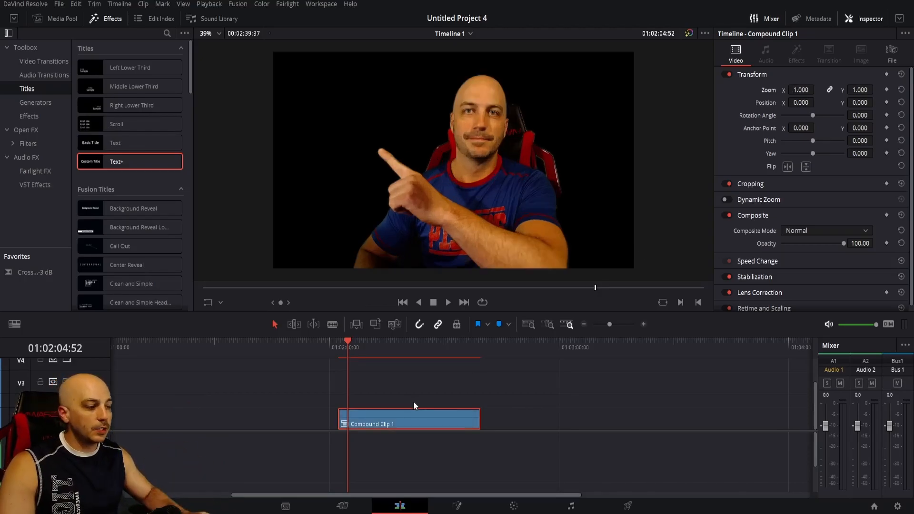
Examine the compound clip's background transparency in a single viewer on the Fusion page and return to the Edit page.
click(466, 510)
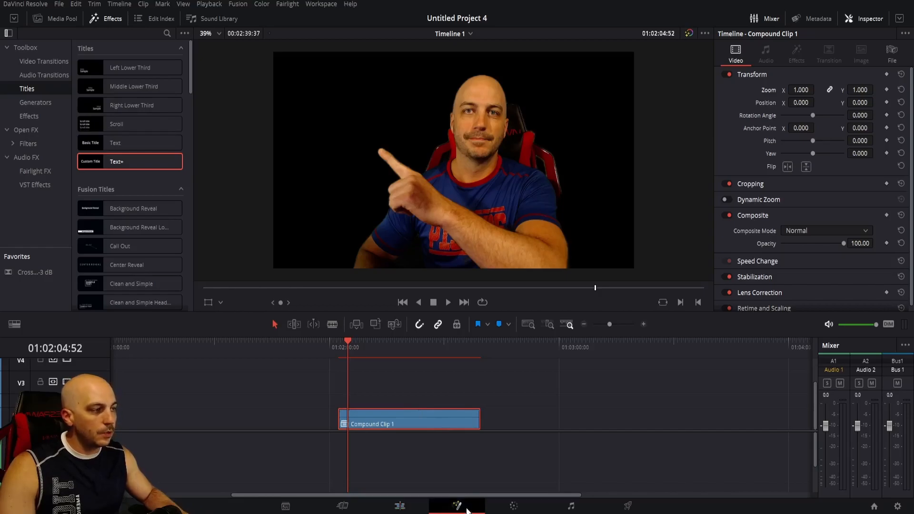
click(684, 34)
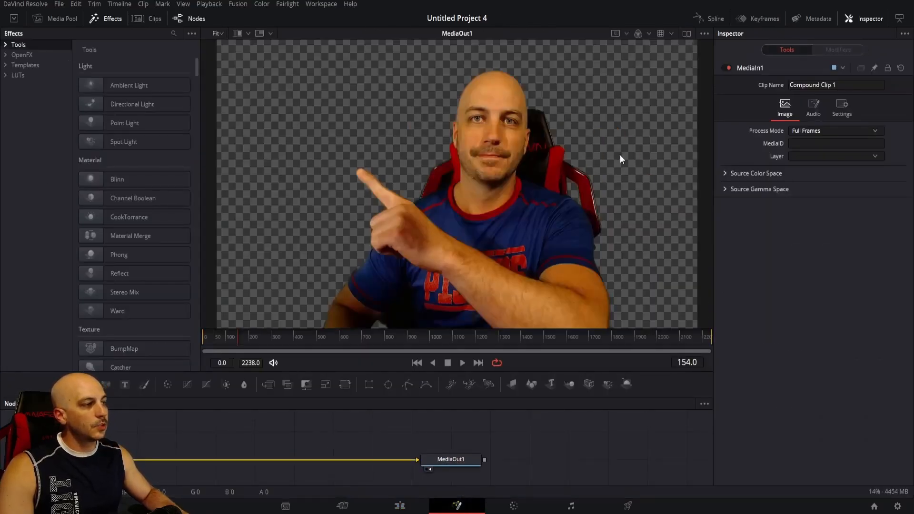
click(400, 506)
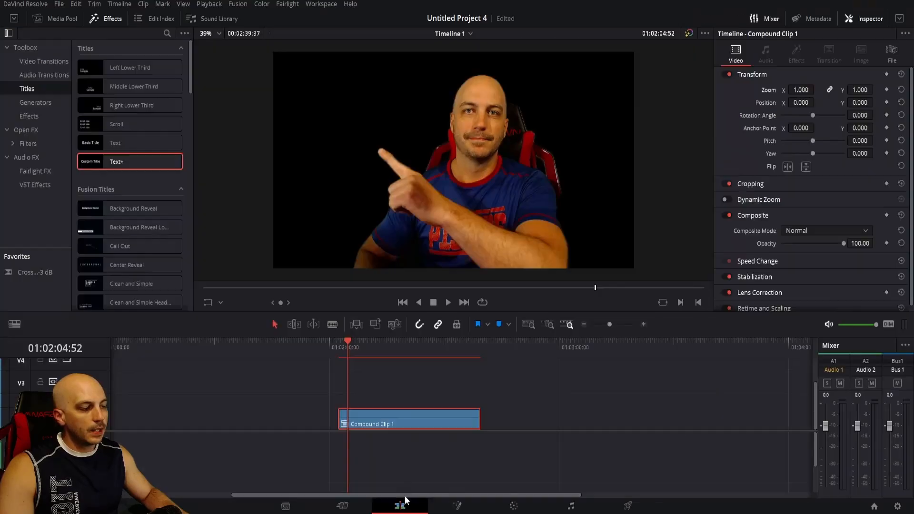
Revert the compound clip to the plain pointing.mp4 clip and inspect its background on the Fusion page for comparison.
right_click(404, 425)
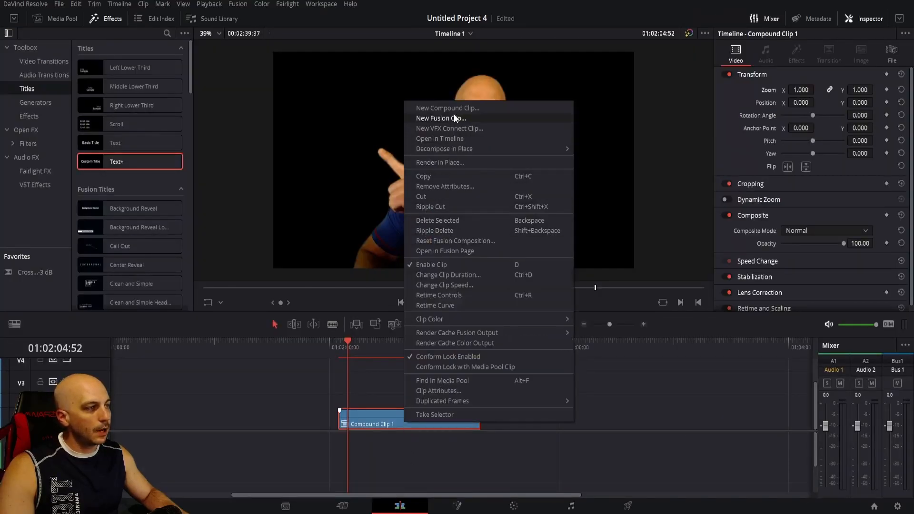
click(593, 152)
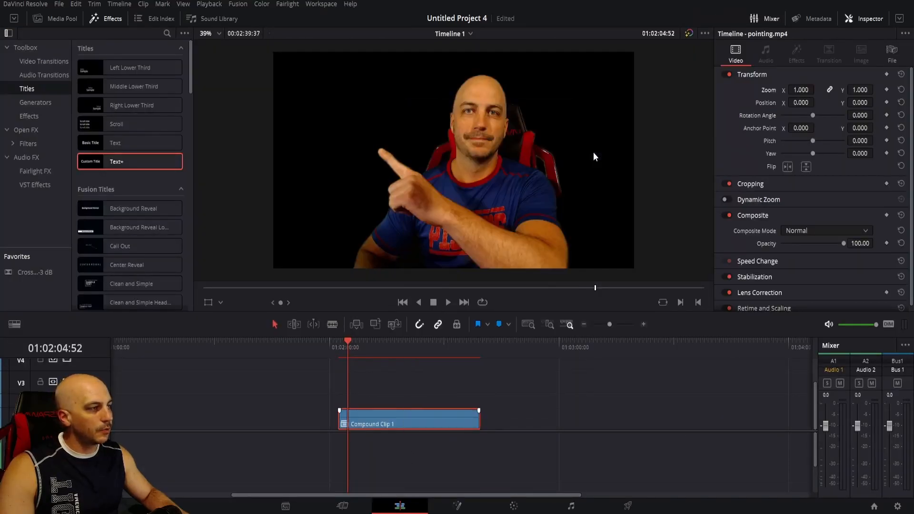
click(466, 505)
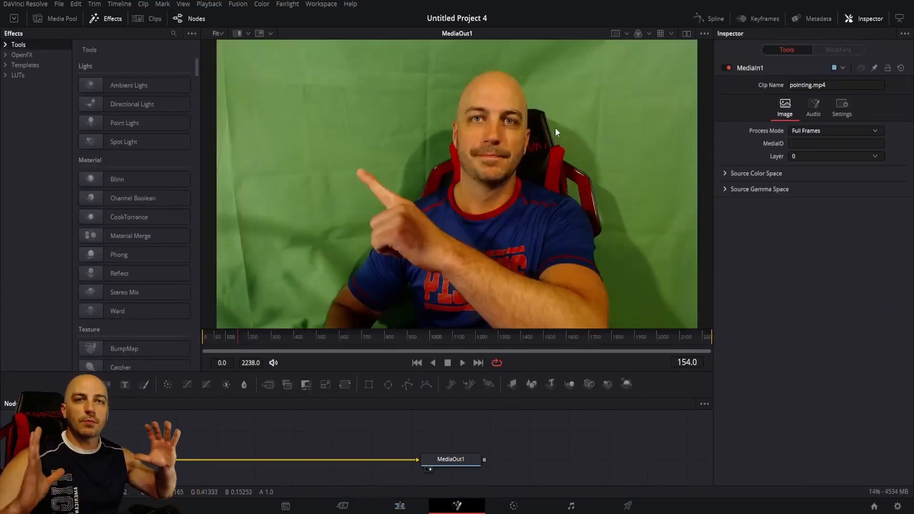
click(407, 506)
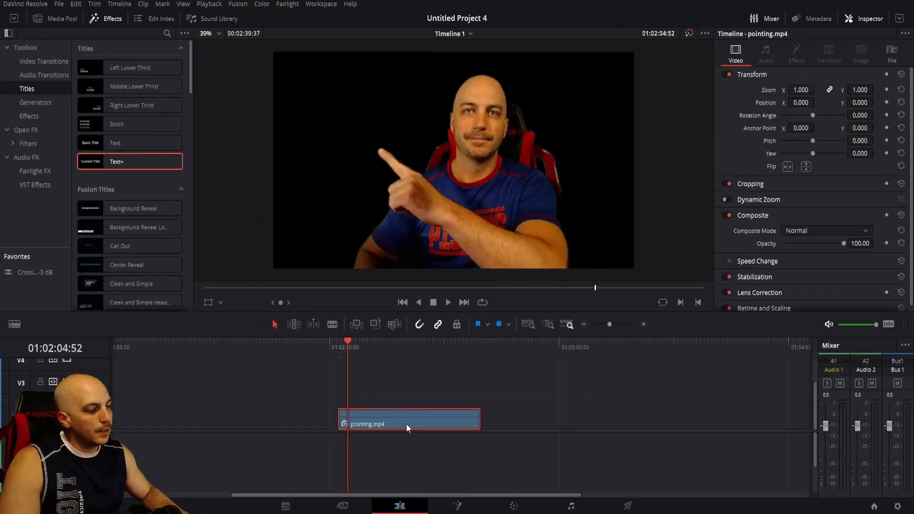
Create a new compound clip again from the keyed pointing.mp4 clip with the default name and timecode.
right_click(405, 419)
click(467, 125)
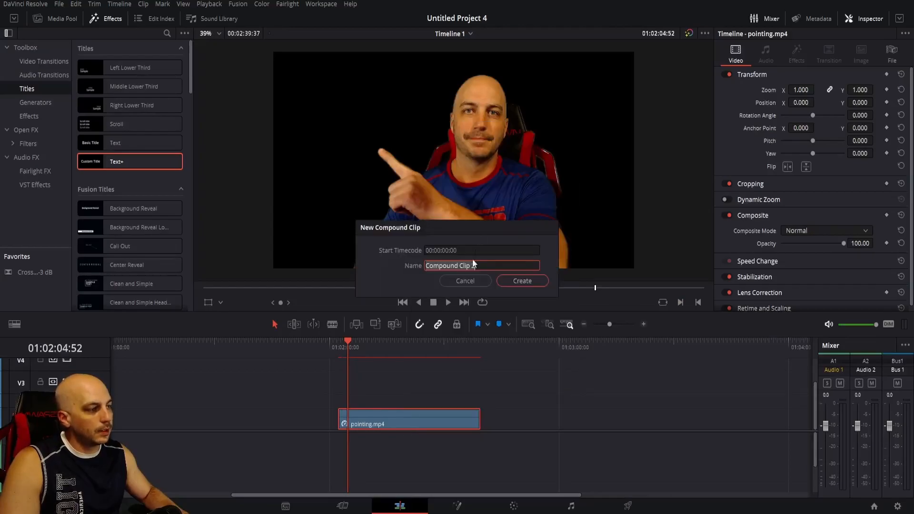
click(509, 282)
Save the Fusion viewer image in the Me Transparent folder as a PNG named "Pistons shirt point" and return to the Edit page.
click(458, 506)
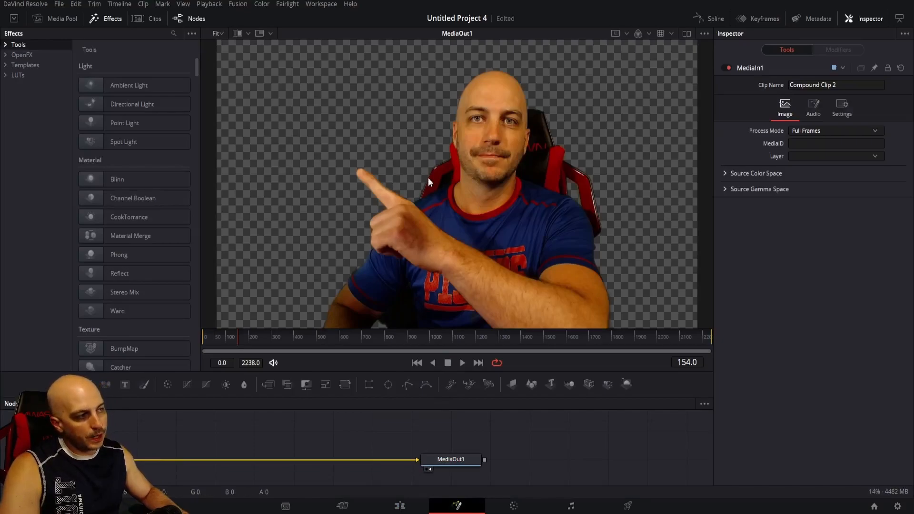
right_click(422, 199)
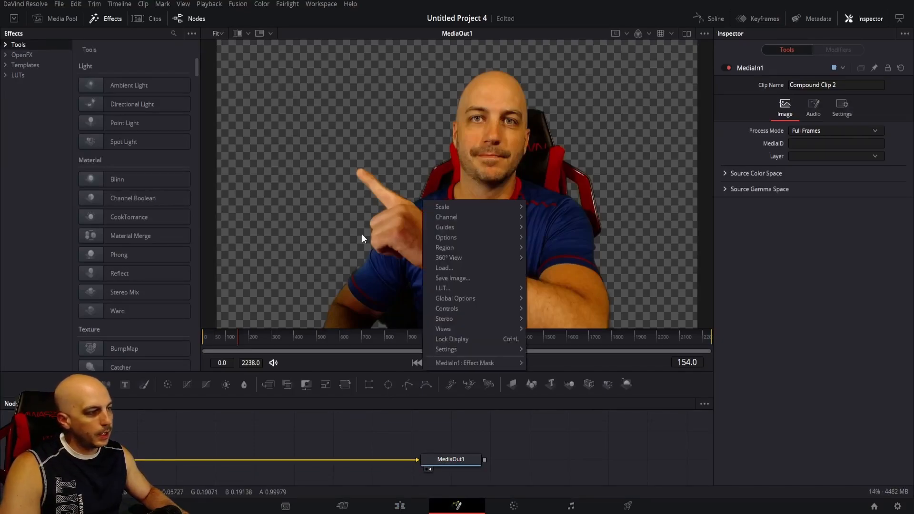
click(452, 278)
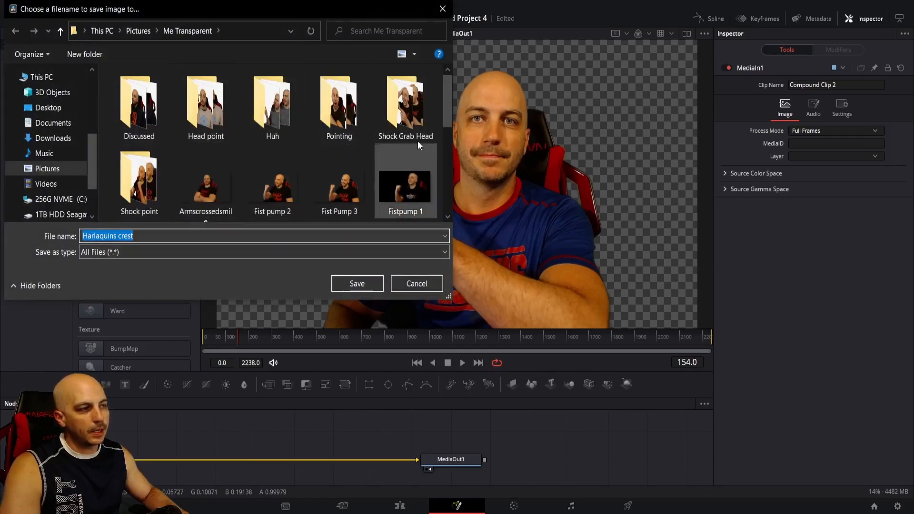
mouse_move(446, 99)
mouse_down()
mouse_move(452, 152)
mouse_move(453, 109)
mouse_up()
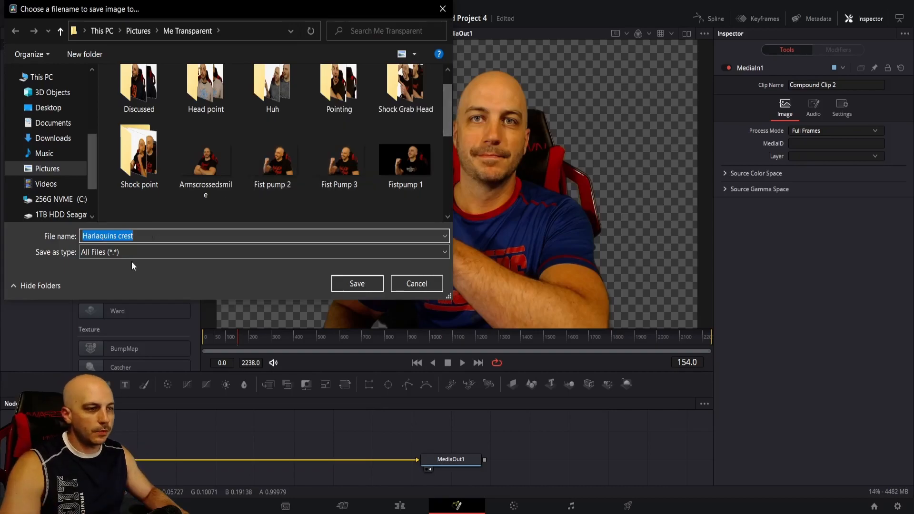
click(120, 252)
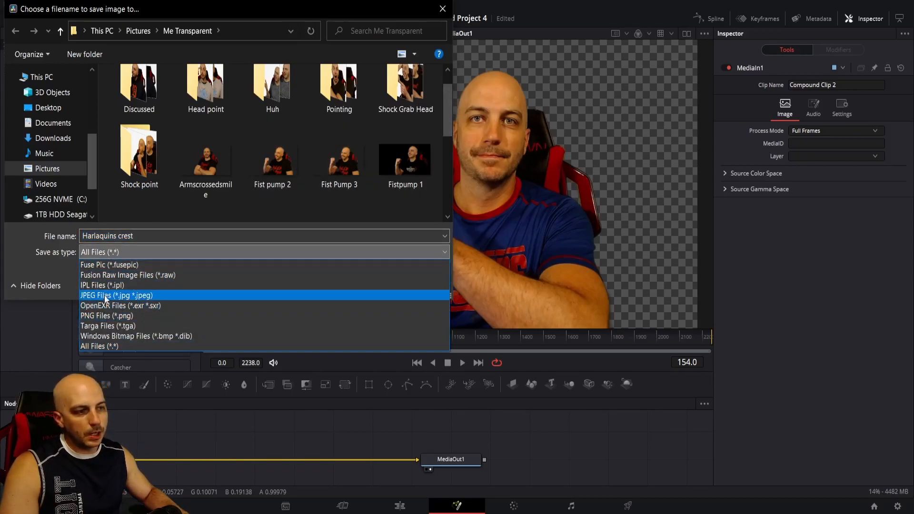
click(112, 316)
drag(153, 236, 76, 237)
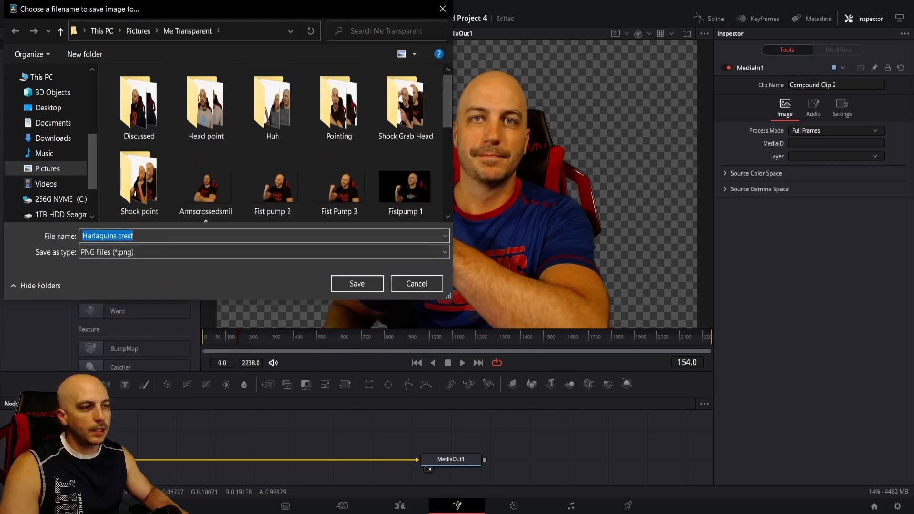
text(P)
key(BackSpace)
text(Pistons shirt point)
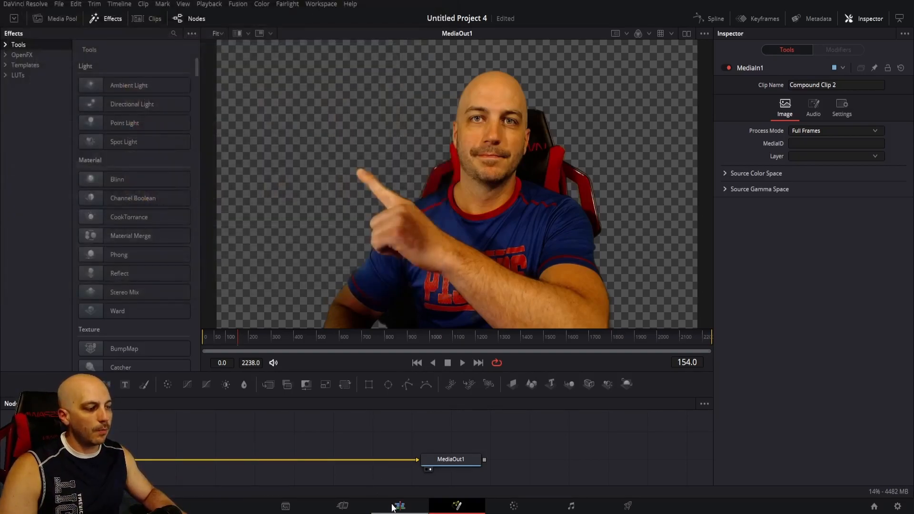
click(400, 504)
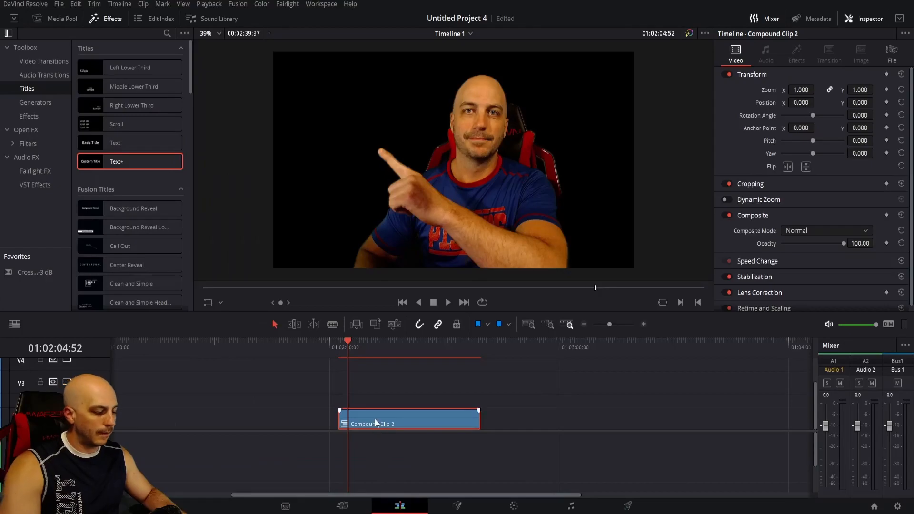
Replace the compound clip on the timeline with black marble backround.jpg, extended to just past 01:03:00:00, and save the project at 01:02:14:21.
key(Delete)
key(Up)
drag(1, 328, 277, 423)
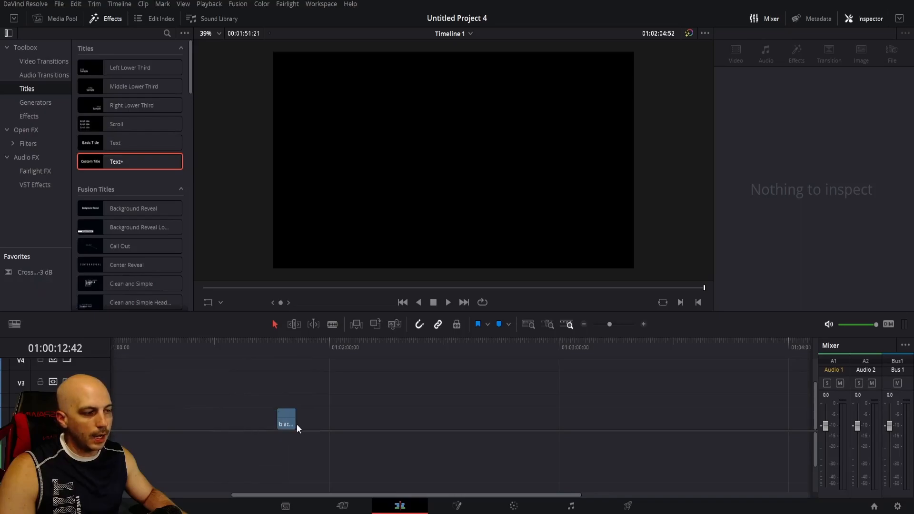
drag(295, 419, 574, 419)
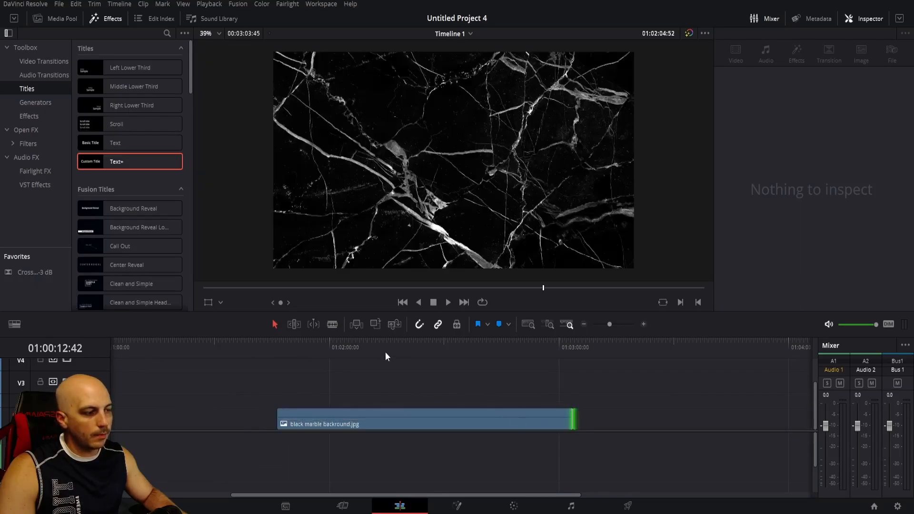
click(384, 352)
key(ctrl+s)
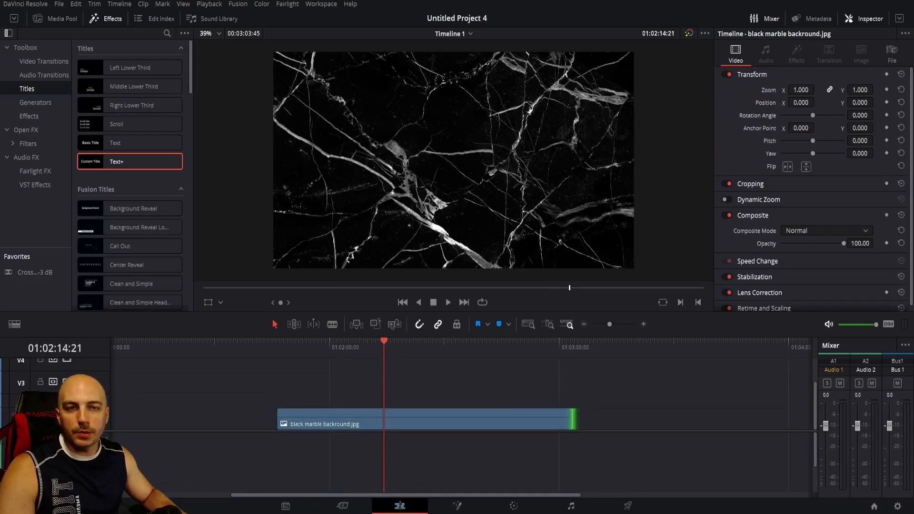
Overlay IDK 1.png on the track above the marble background at the playhead, and delete it again.
drag(241, 291, 378, 401)
drag(249, 295, 382, 395)
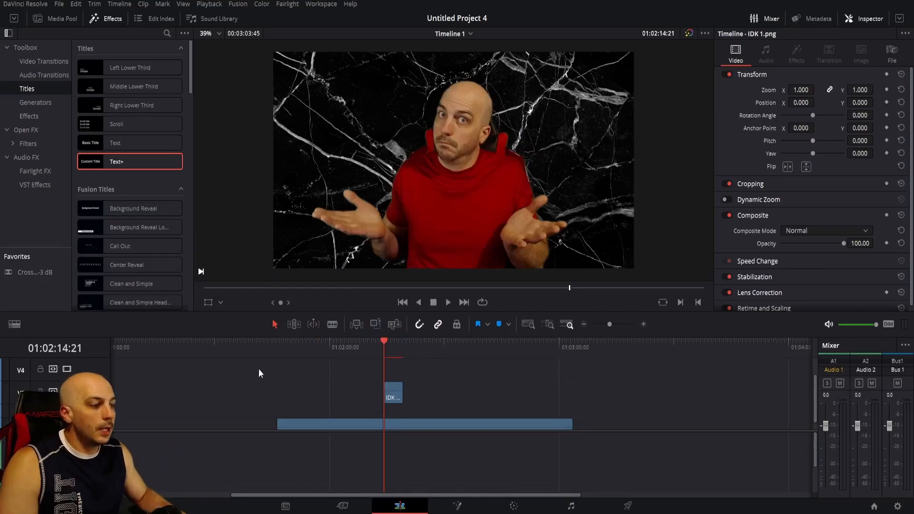
key(Delete)
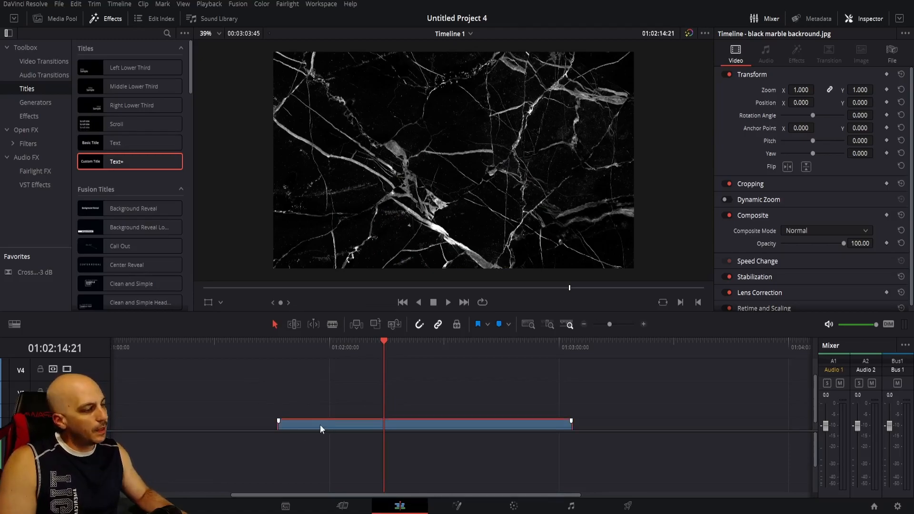
click(333, 415)
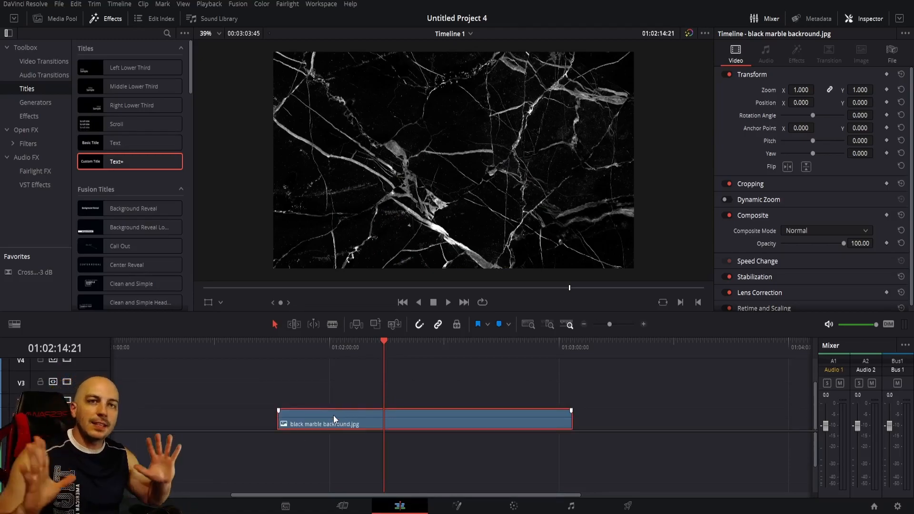